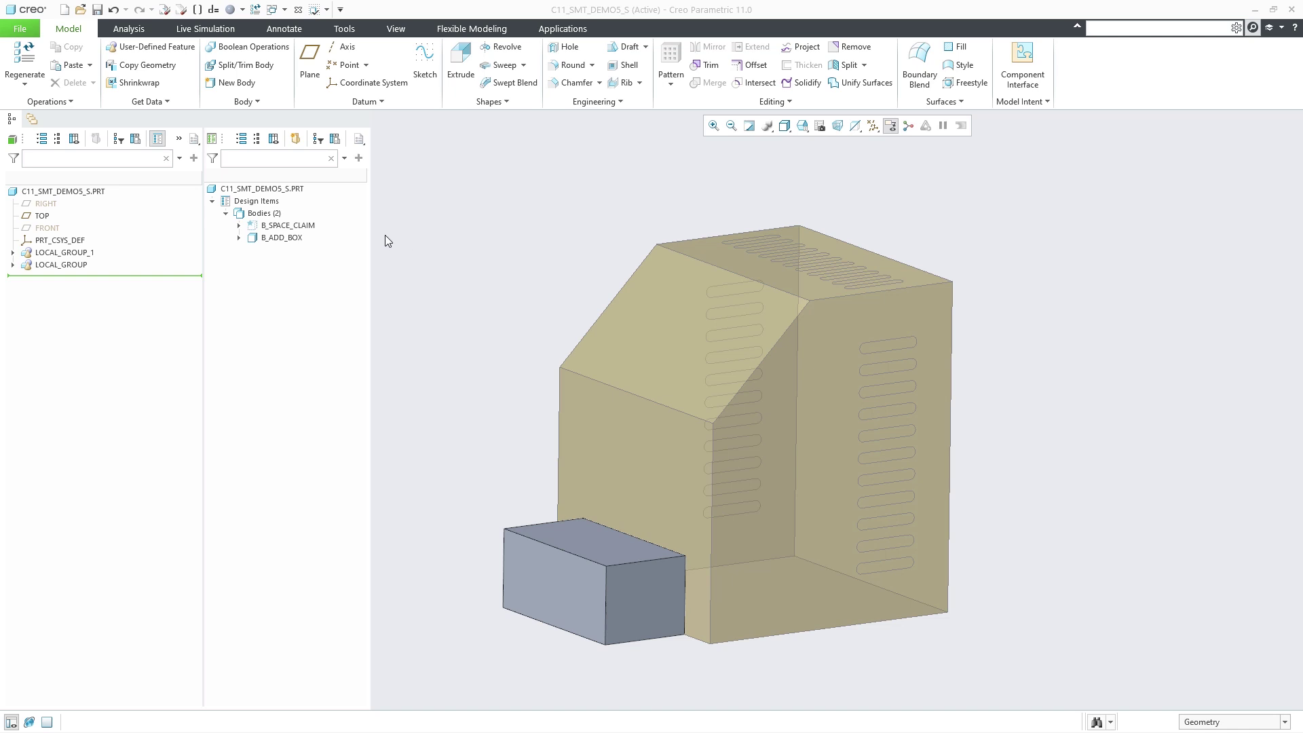
Step: Create a copy of the B_SPACE_CLAIM body as a separate body
left_click(299, 225)
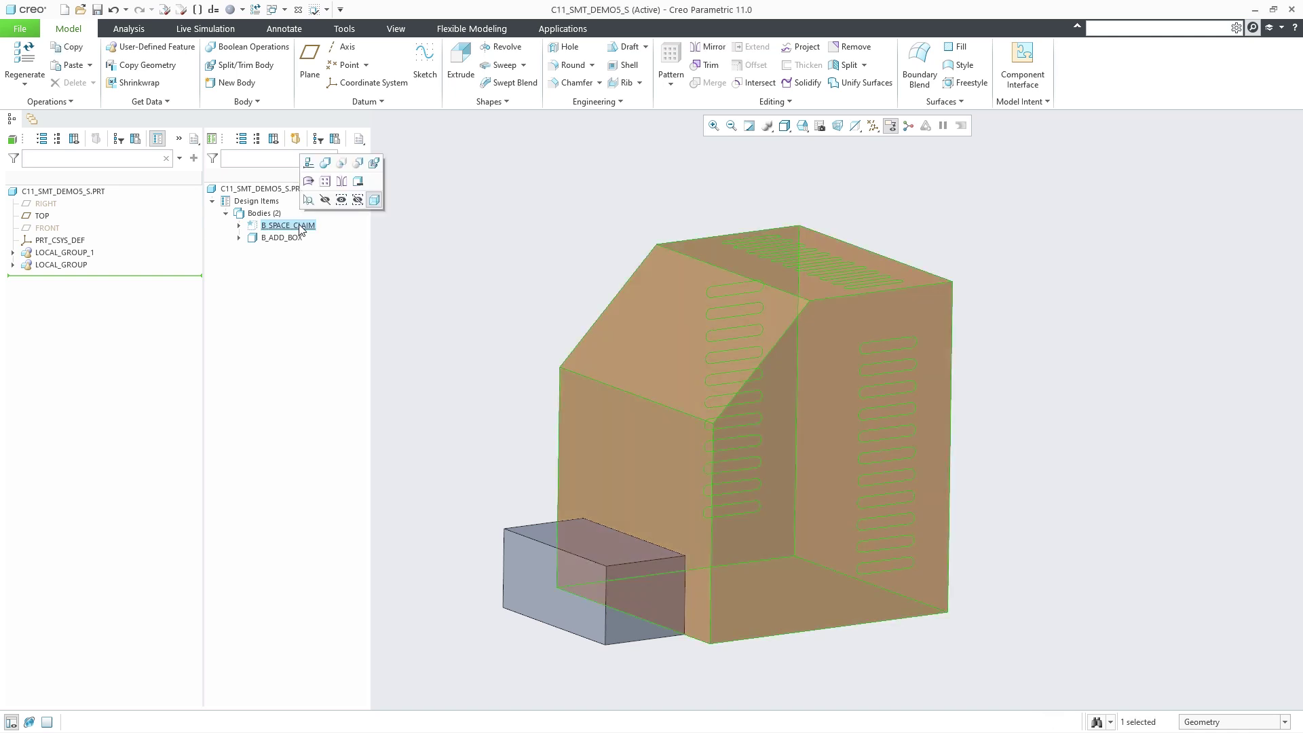
left_click(69, 47)
left_click(70, 66)
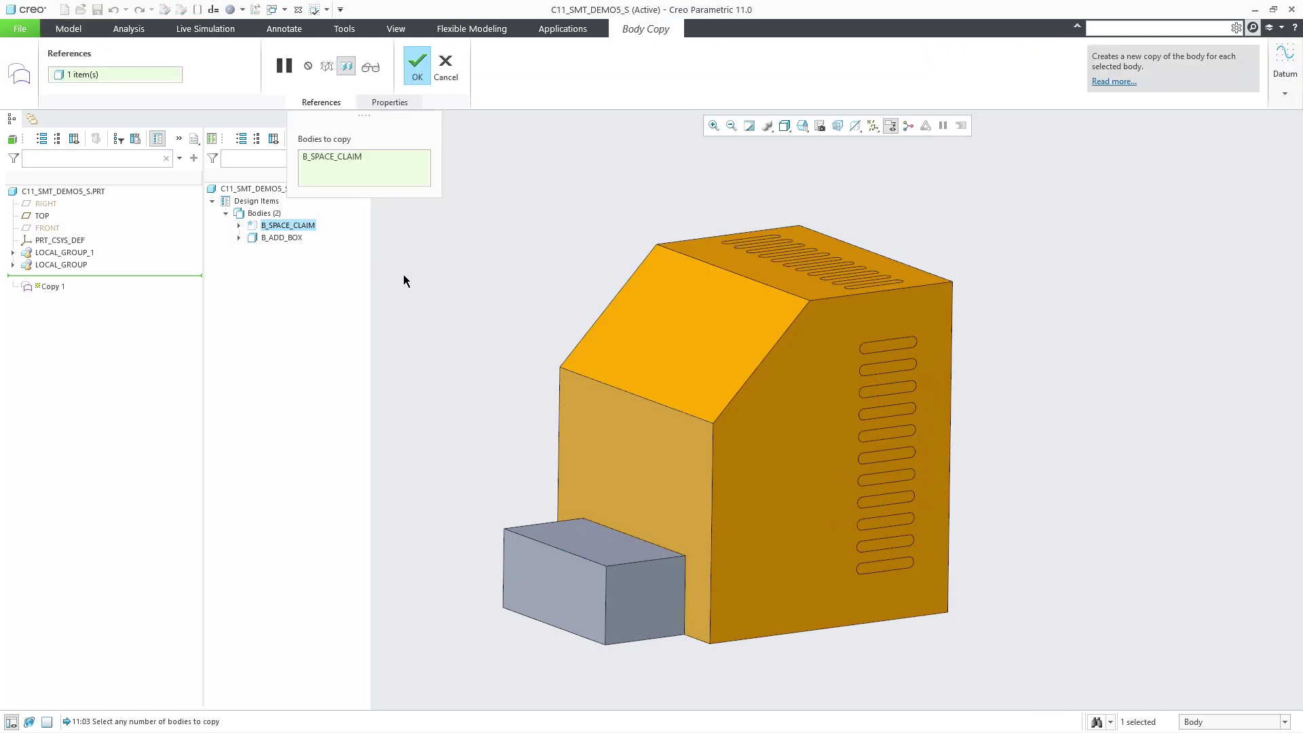
middle_click(419, 283)
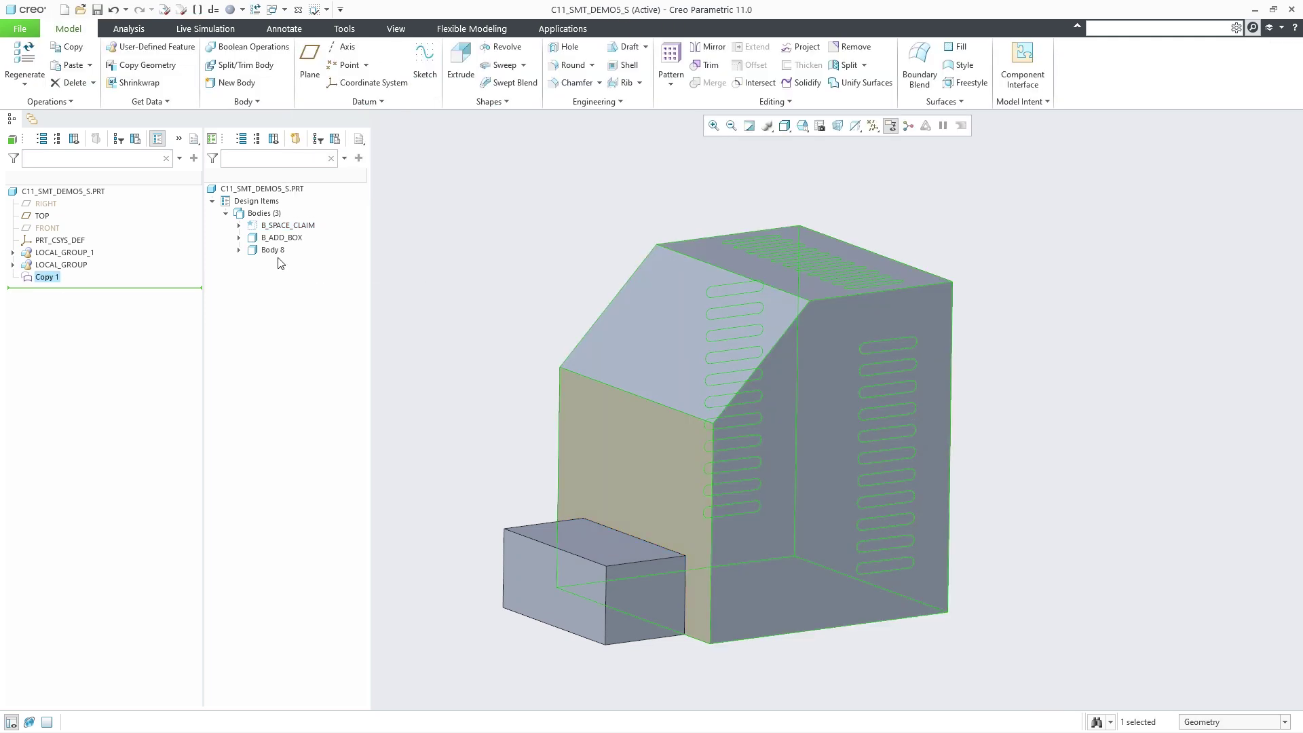
Step: Rename the newly copied body to B_FRONT
left_click(272, 250)
double_click(284, 250)
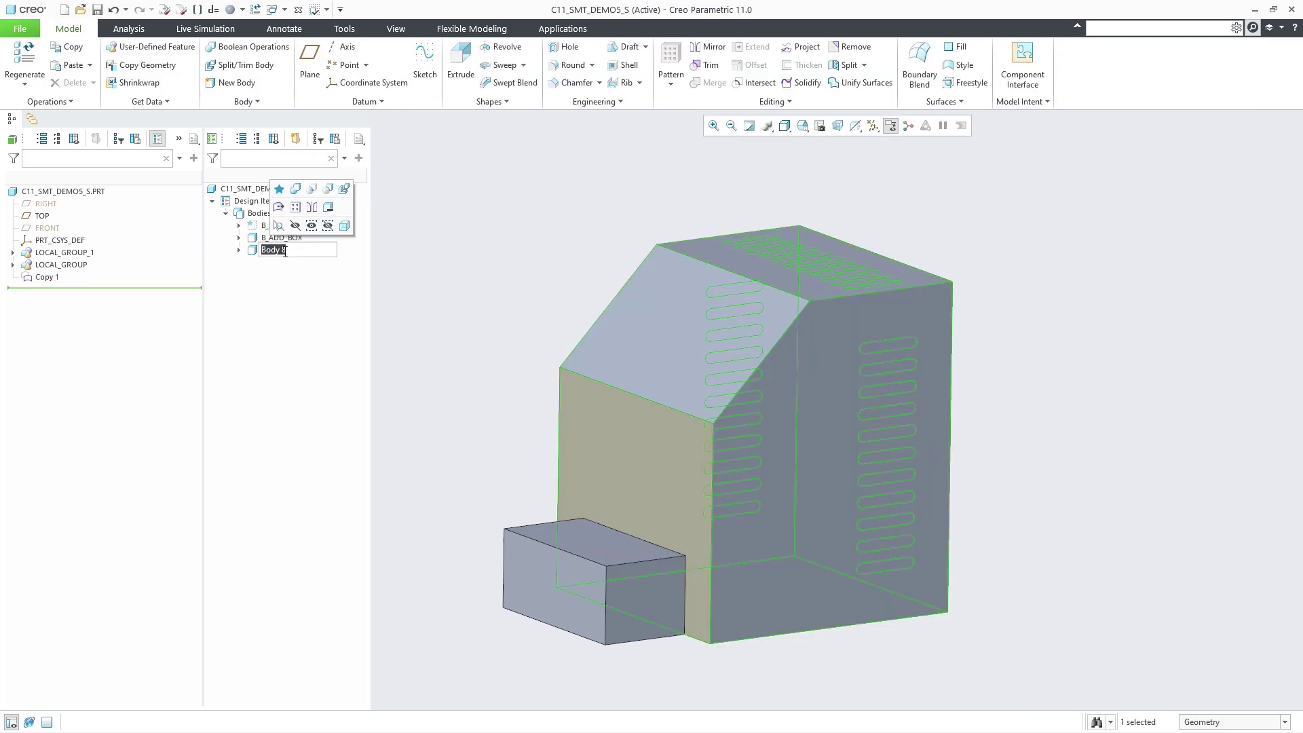
type("B_FRONT")
key("Return")
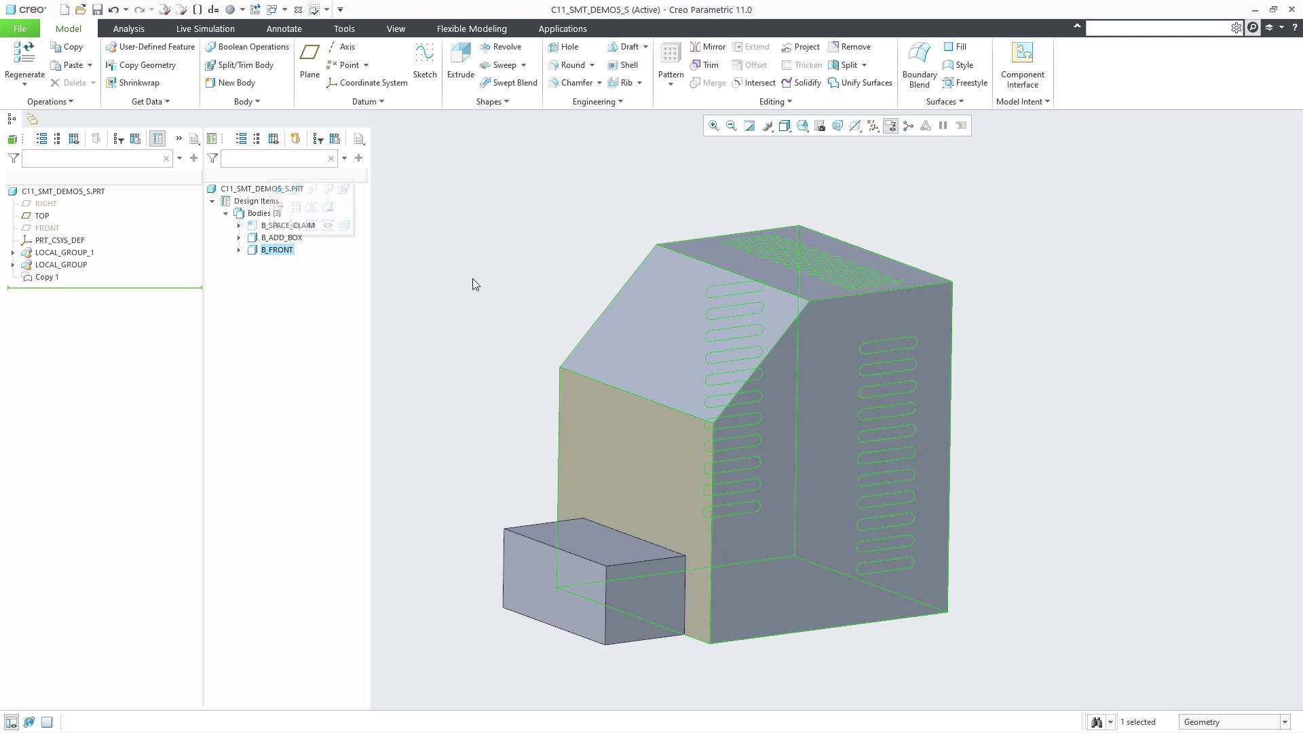
Step: Set up a sheet metal conversion of B_FRONT with thickness 3, using the front face as driving surface and declining the detected thickness
right_click(280, 252)
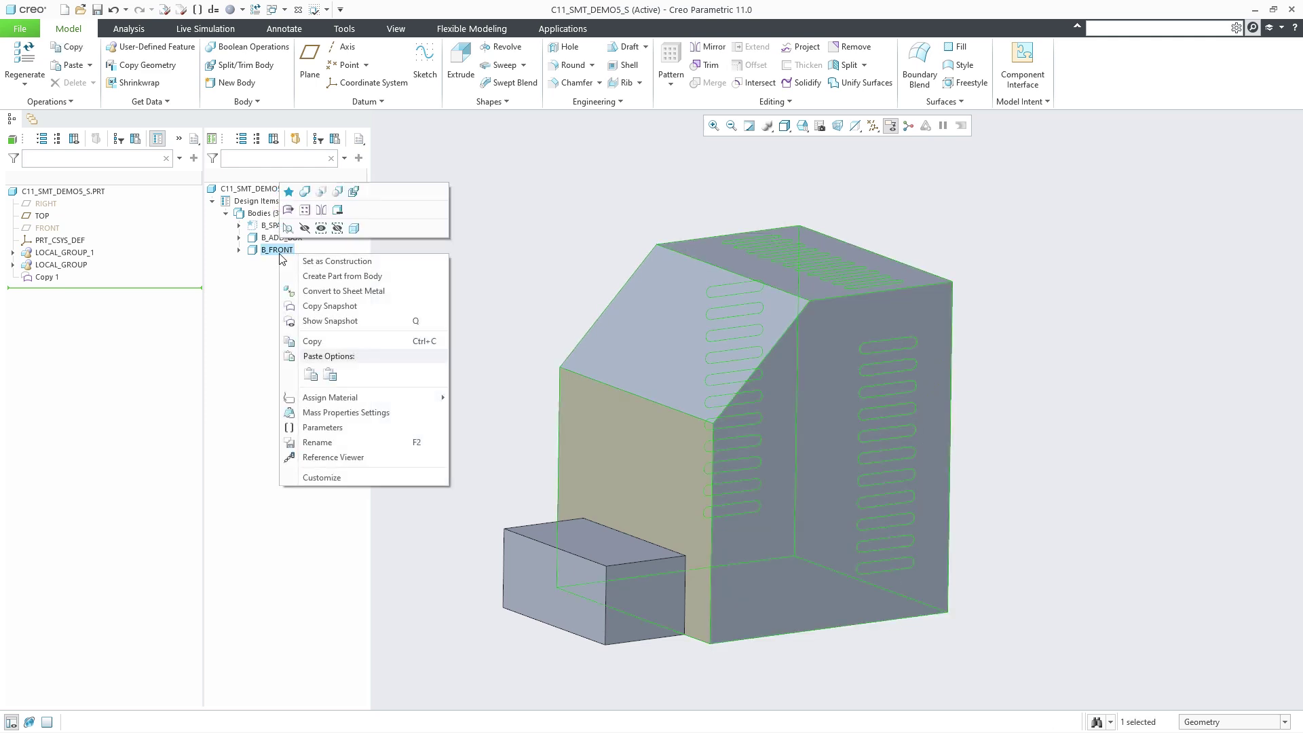
left_click(333, 291)
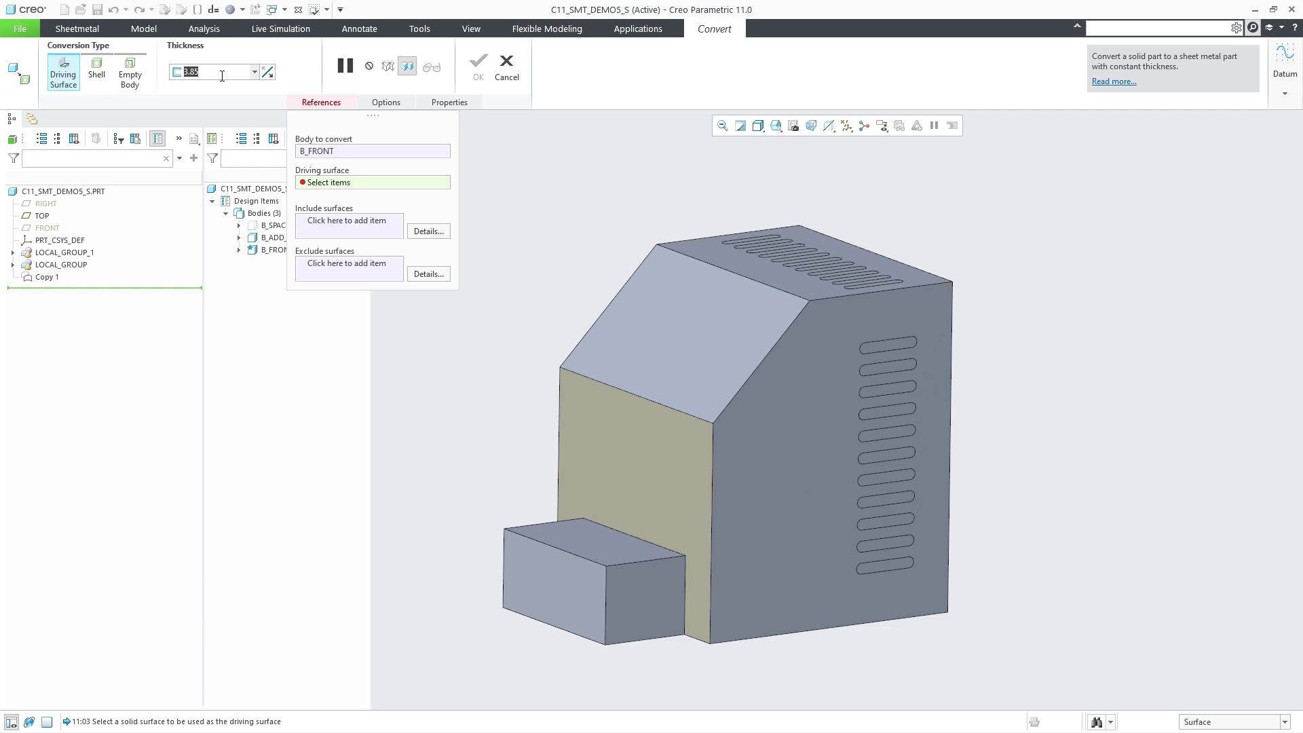
type("3")
key("Return")
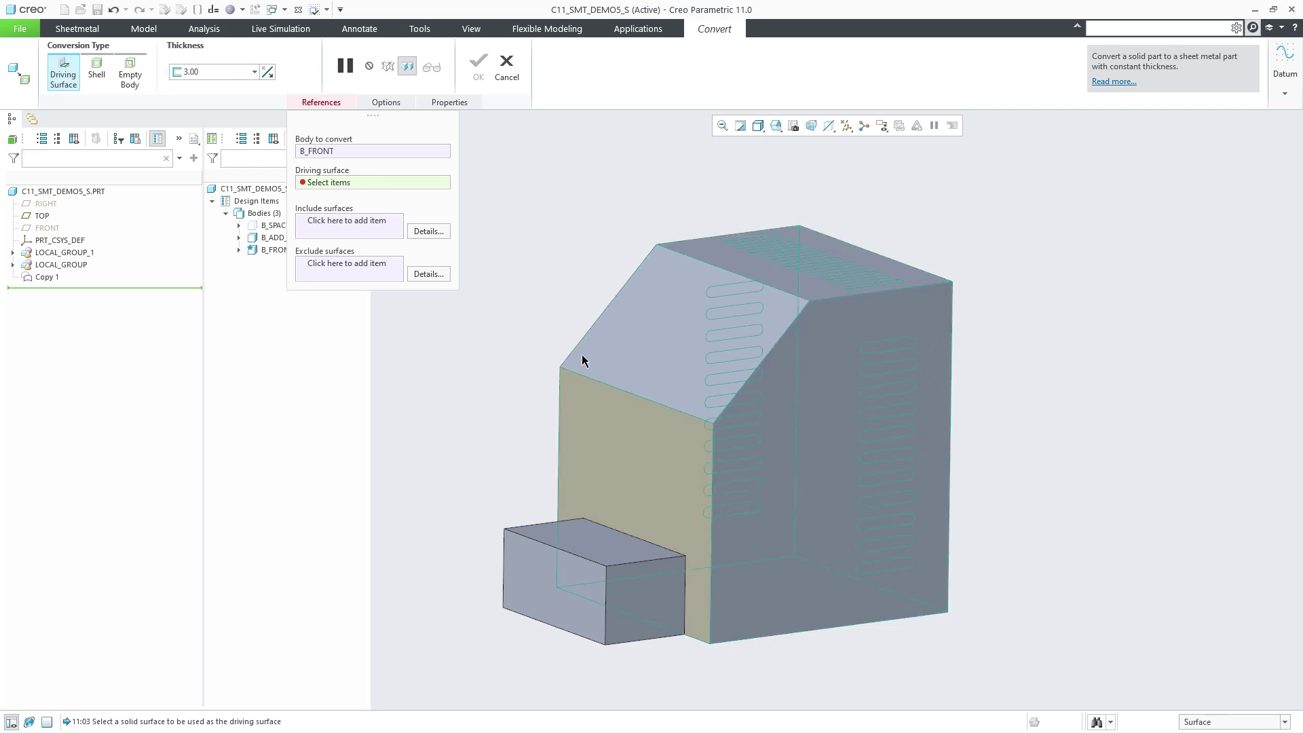
left_click(650, 456)
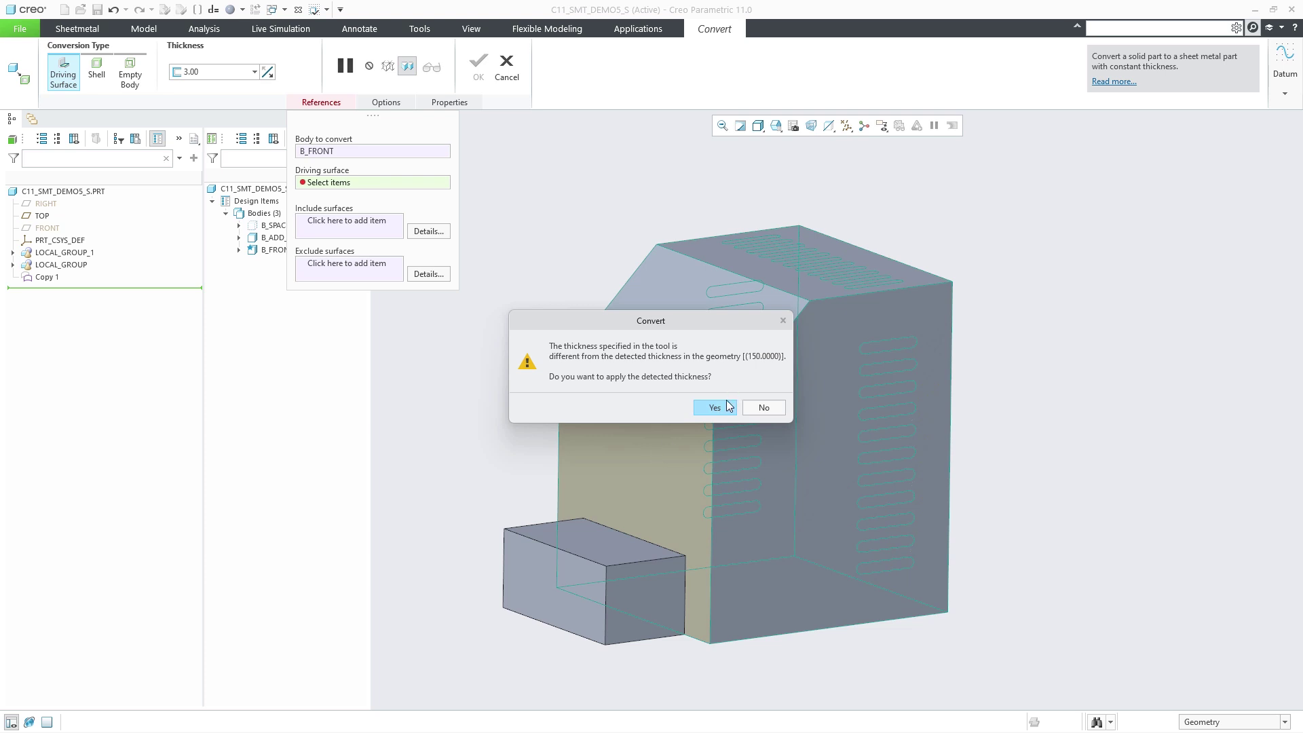
left_click(764, 407)
Step: Include the sloped, top, back and bottom surfaces in the sheet metal conversion, leaving the sides open, and complete it
left_click(759, 332)
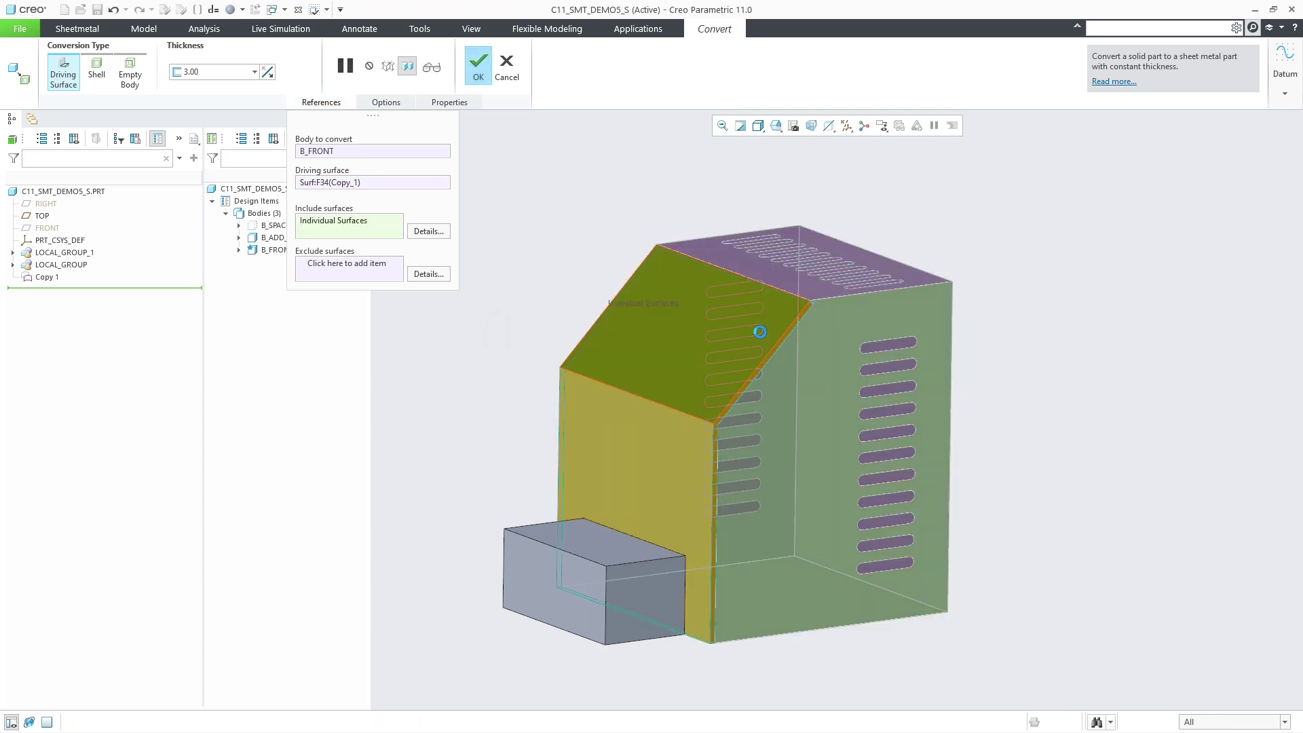
left_click(804, 291)
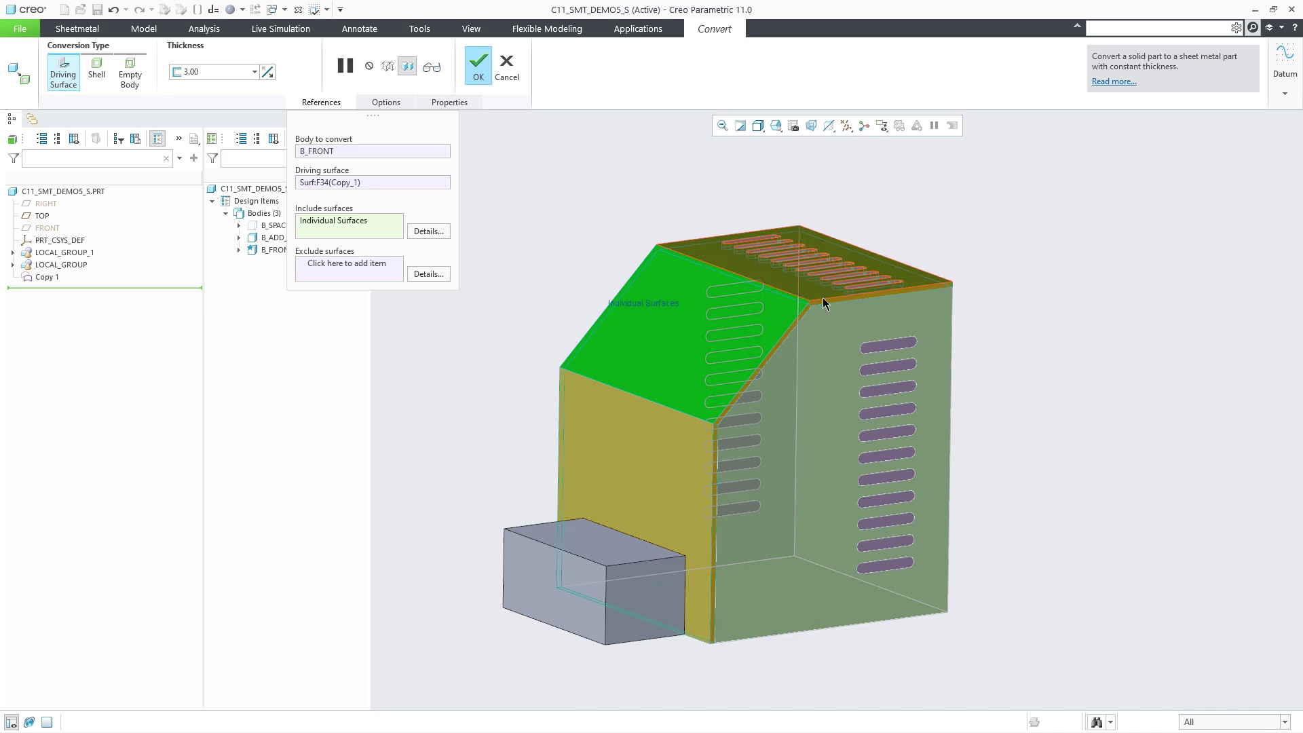
left_click(937, 328)
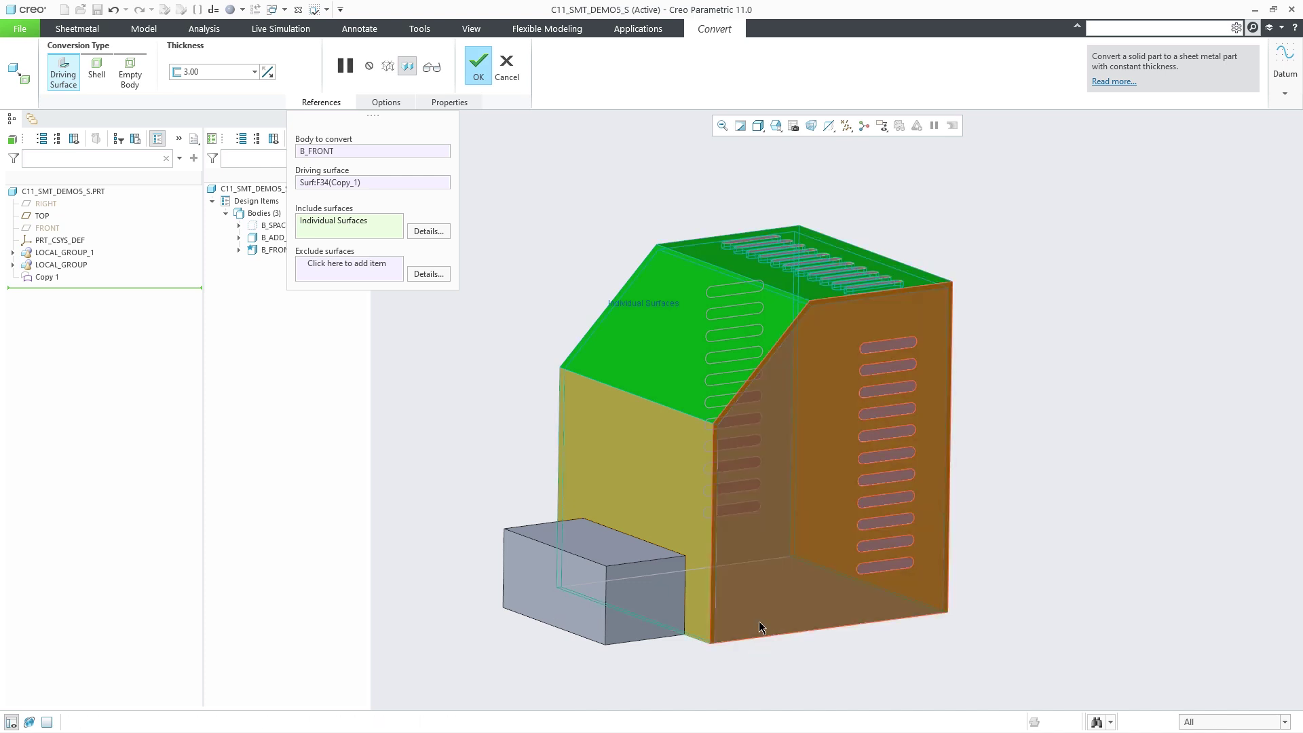
middle_click(998, 577)
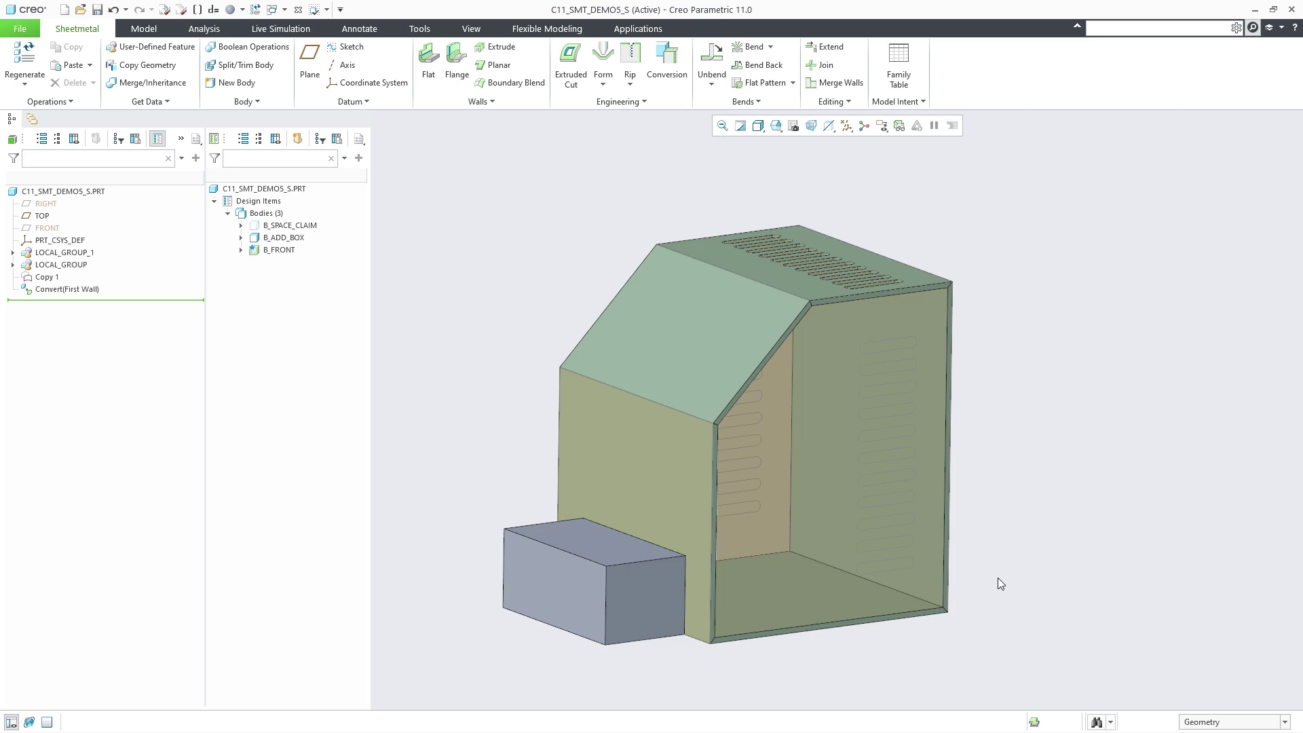
Step: Examine the sheet metal parameters of the part, including SMT_THICKNESS, without changing them
right_click(293, 188)
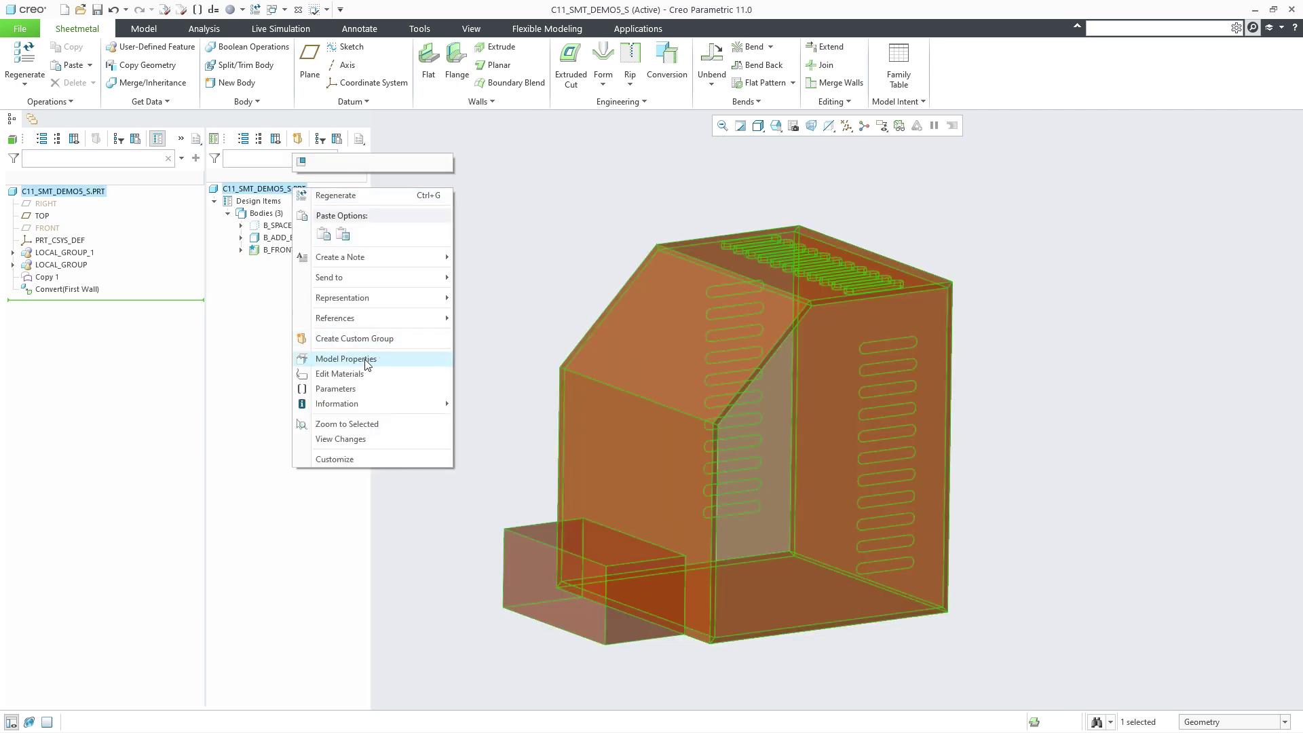
left_click(373, 388)
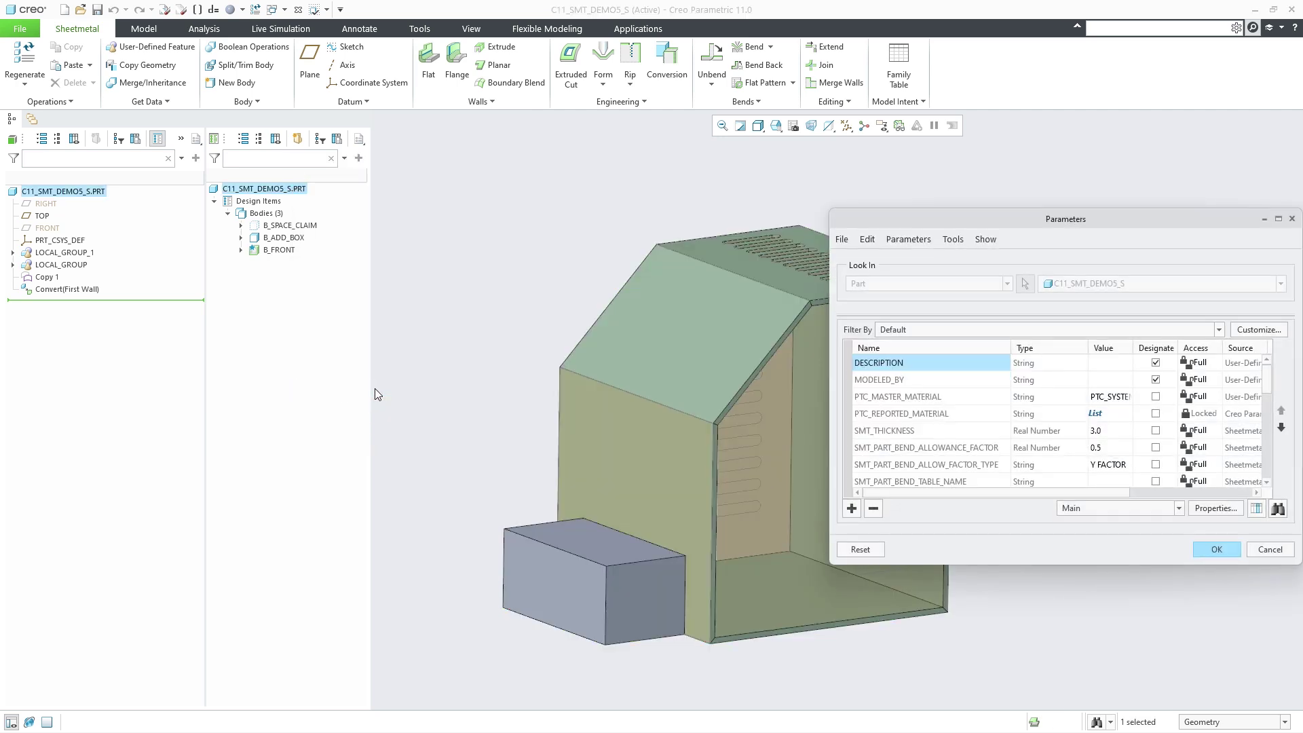
left_click(952, 432)
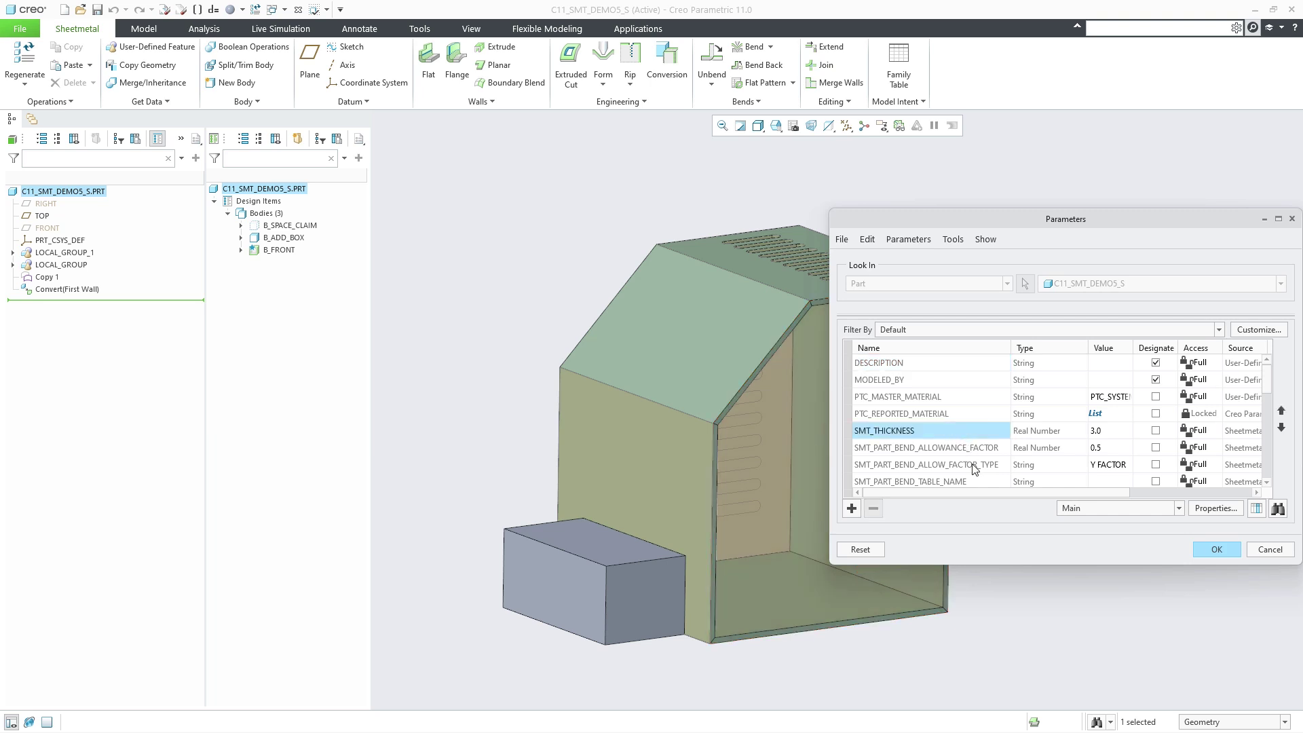
scroll(975, 469, "down", 1)
scroll(974, 470, "up", 1)
left_click(1268, 555)
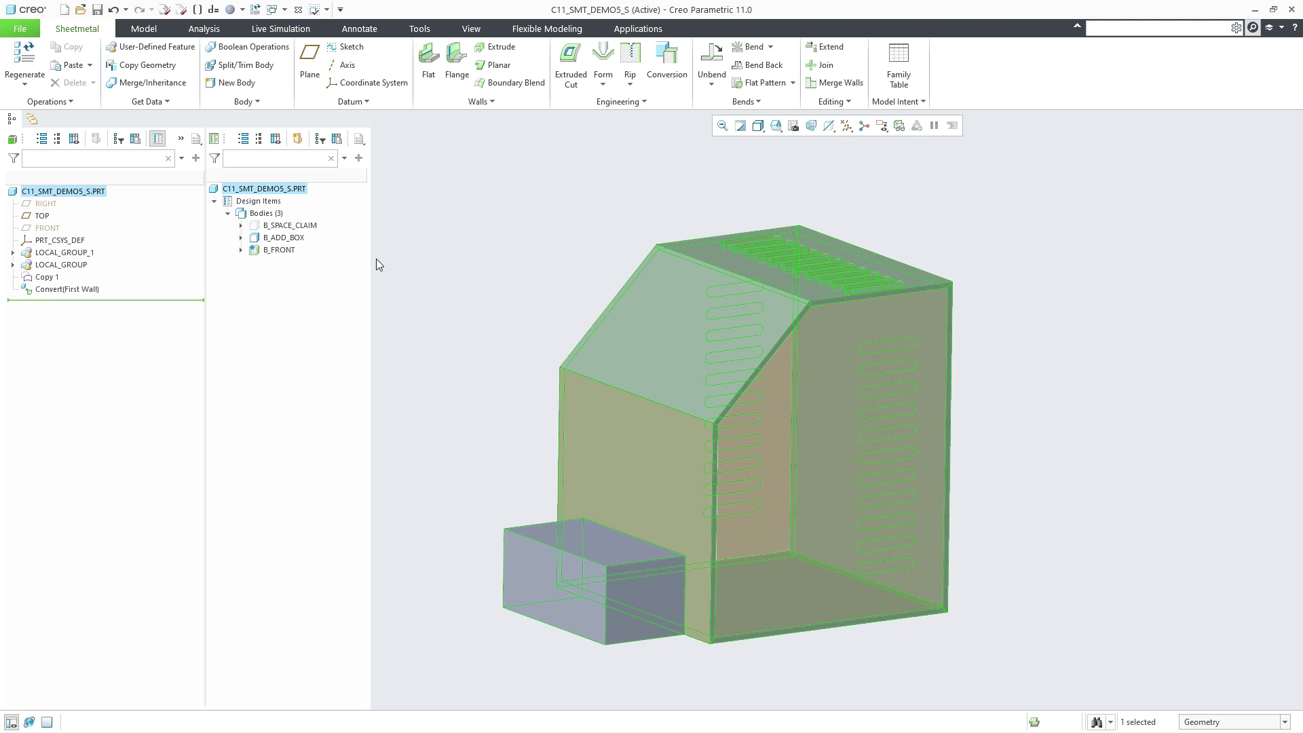
Step: Examine the body-level sheet metal parameters of B_FRONT without changing them
right_click(284, 250)
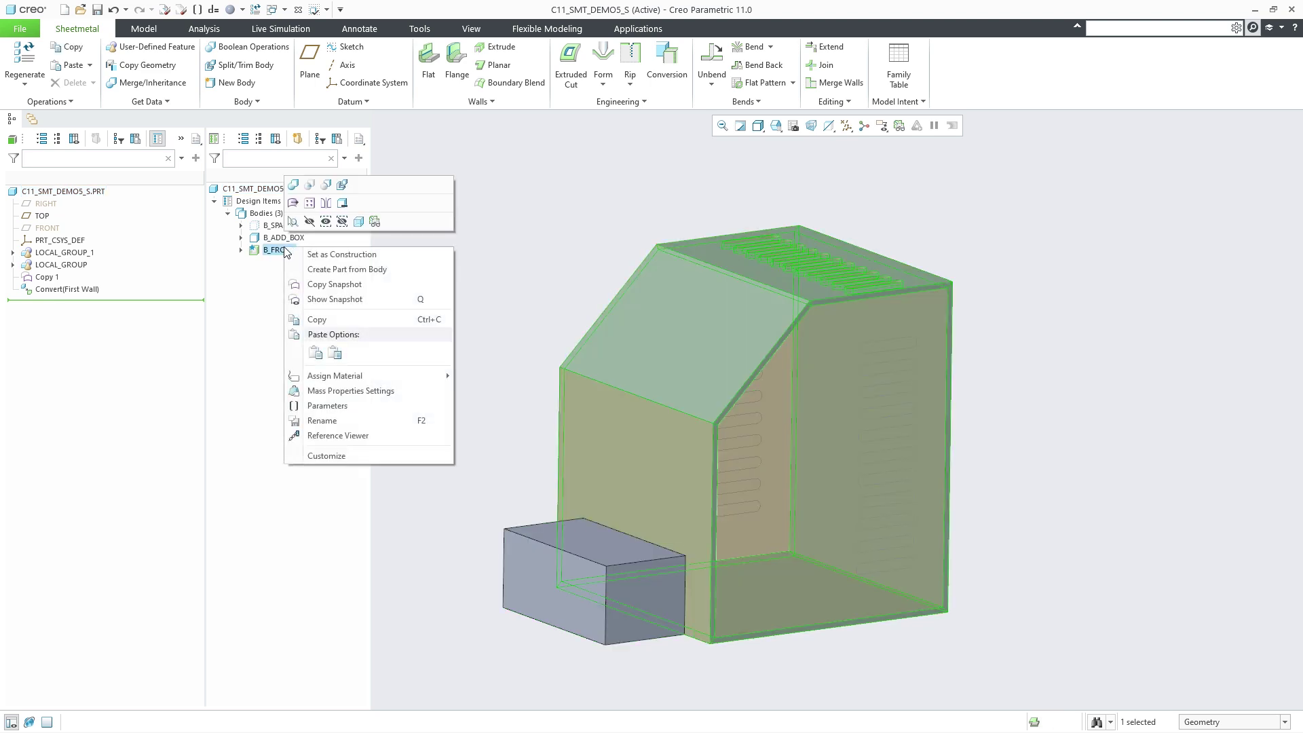
left_click(355, 406)
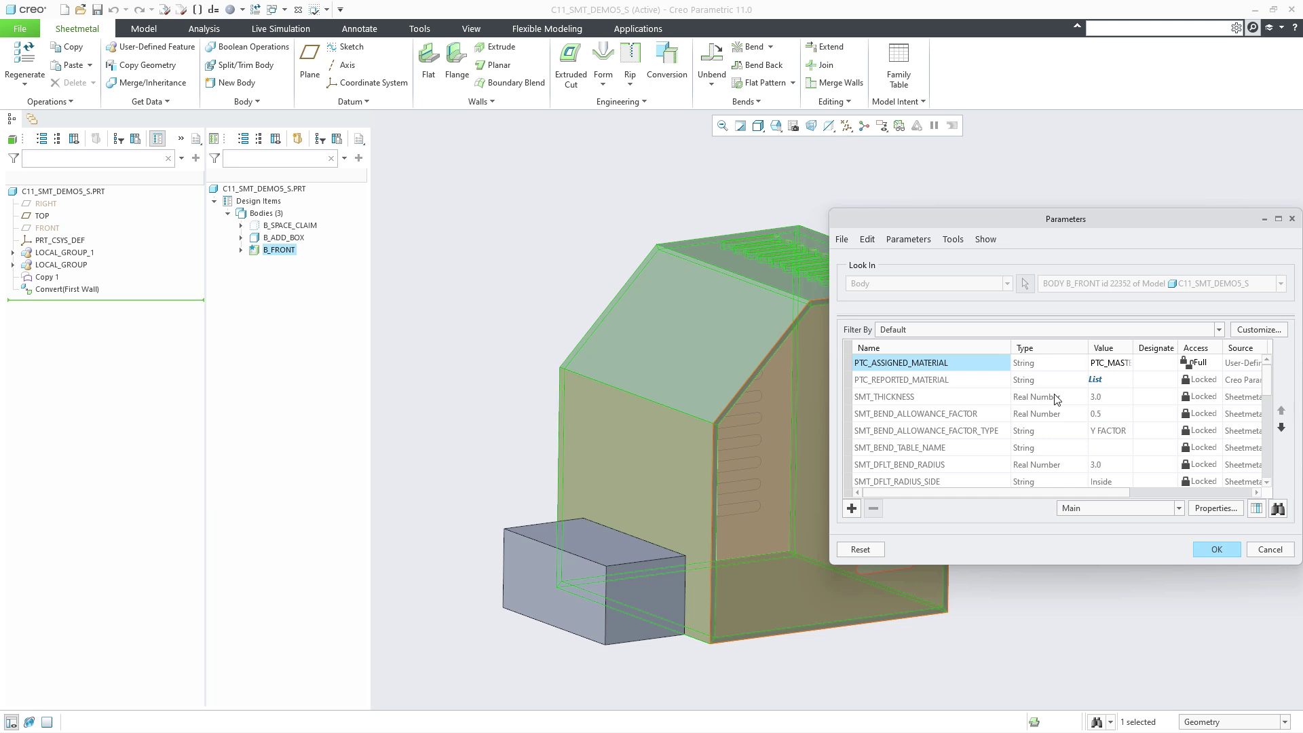
scroll(1048, 413, "down", 2)
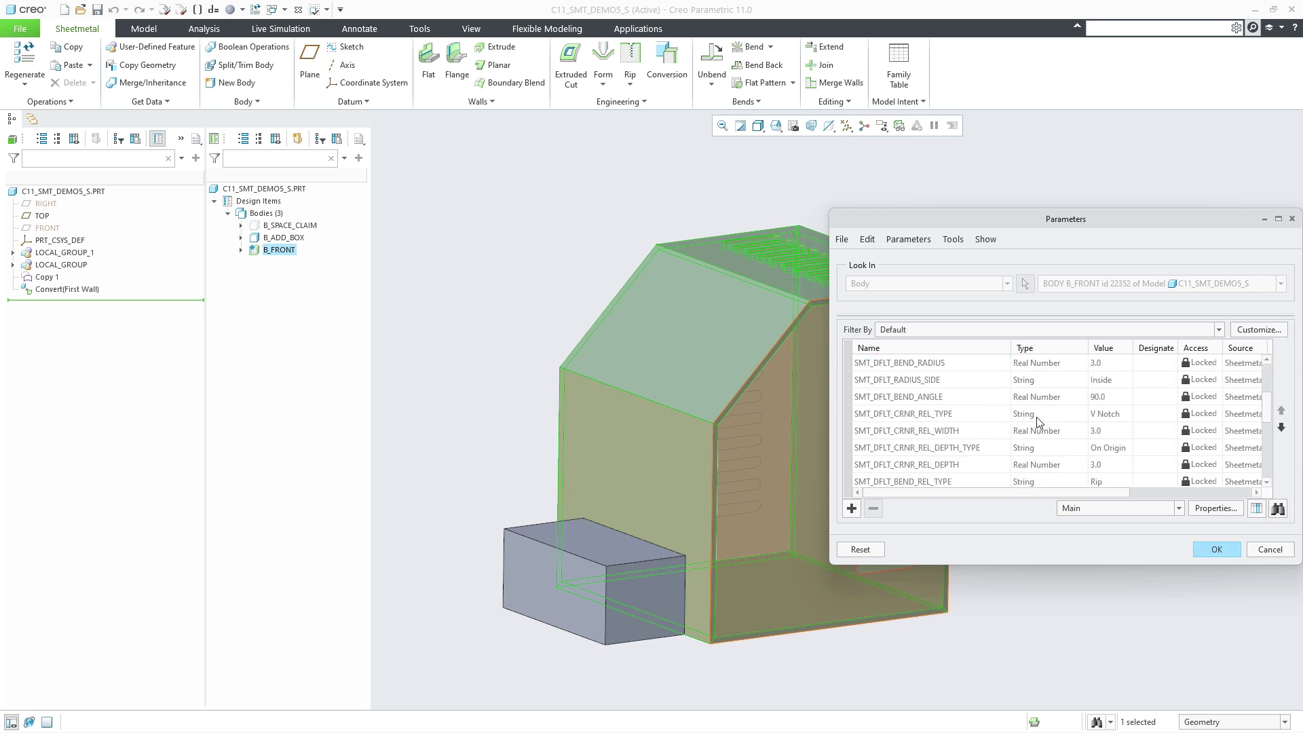
scroll(1036, 416, "up", 3)
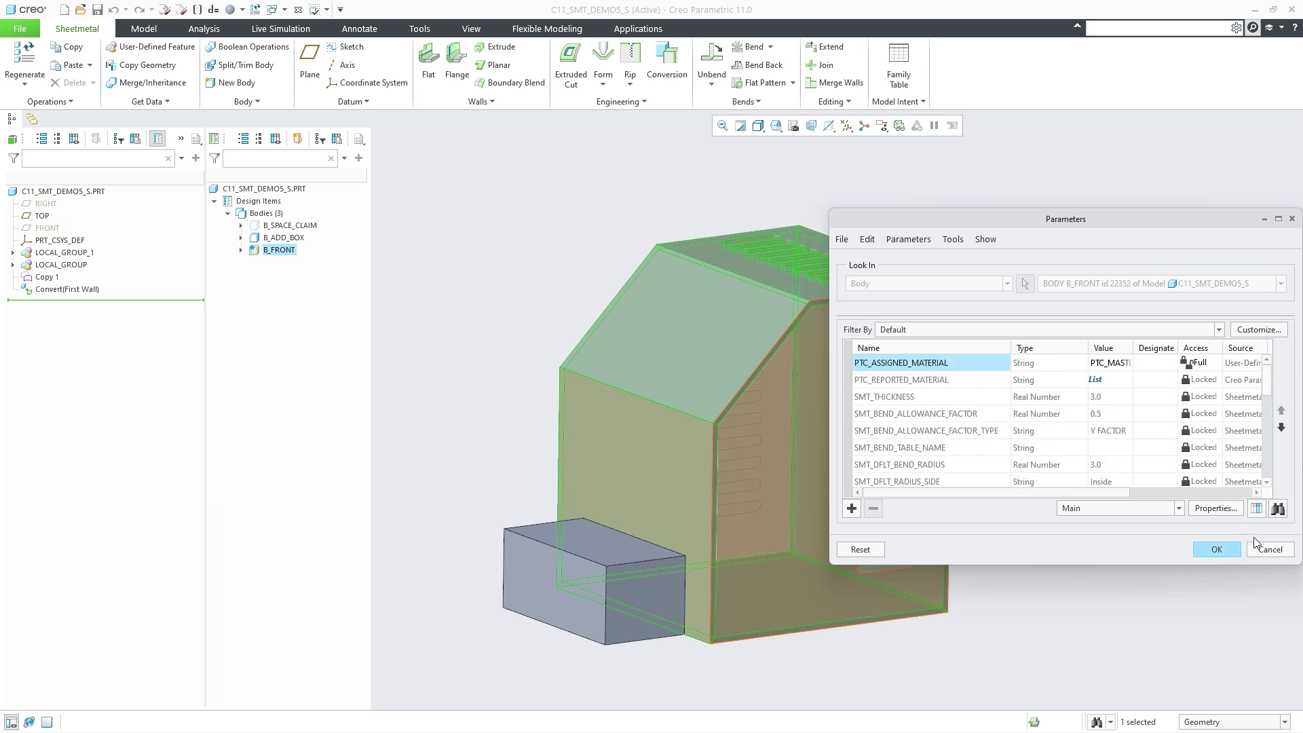
left_click(1269, 549)
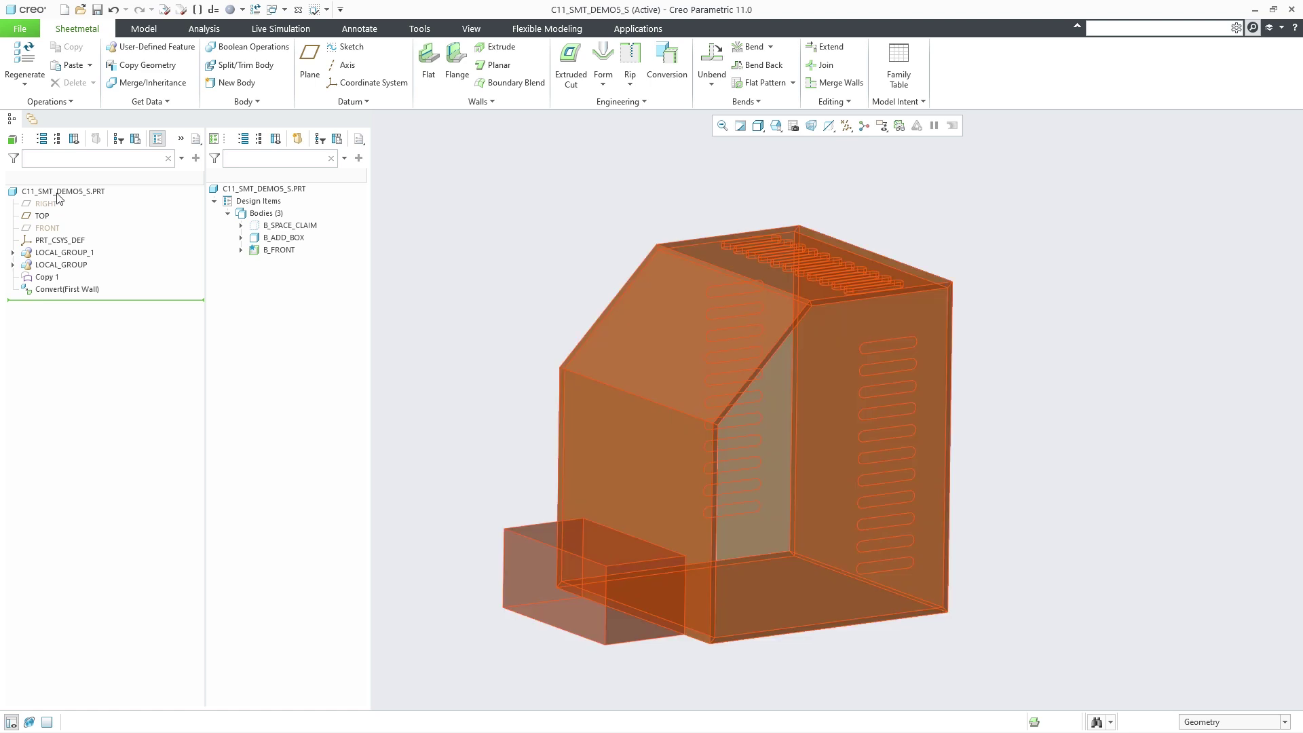
Step: Review the part's sheetmetal preferences and the linked B_FRONT thickness, bend allowance, bend, relief and seam settings
right_click(59, 192)
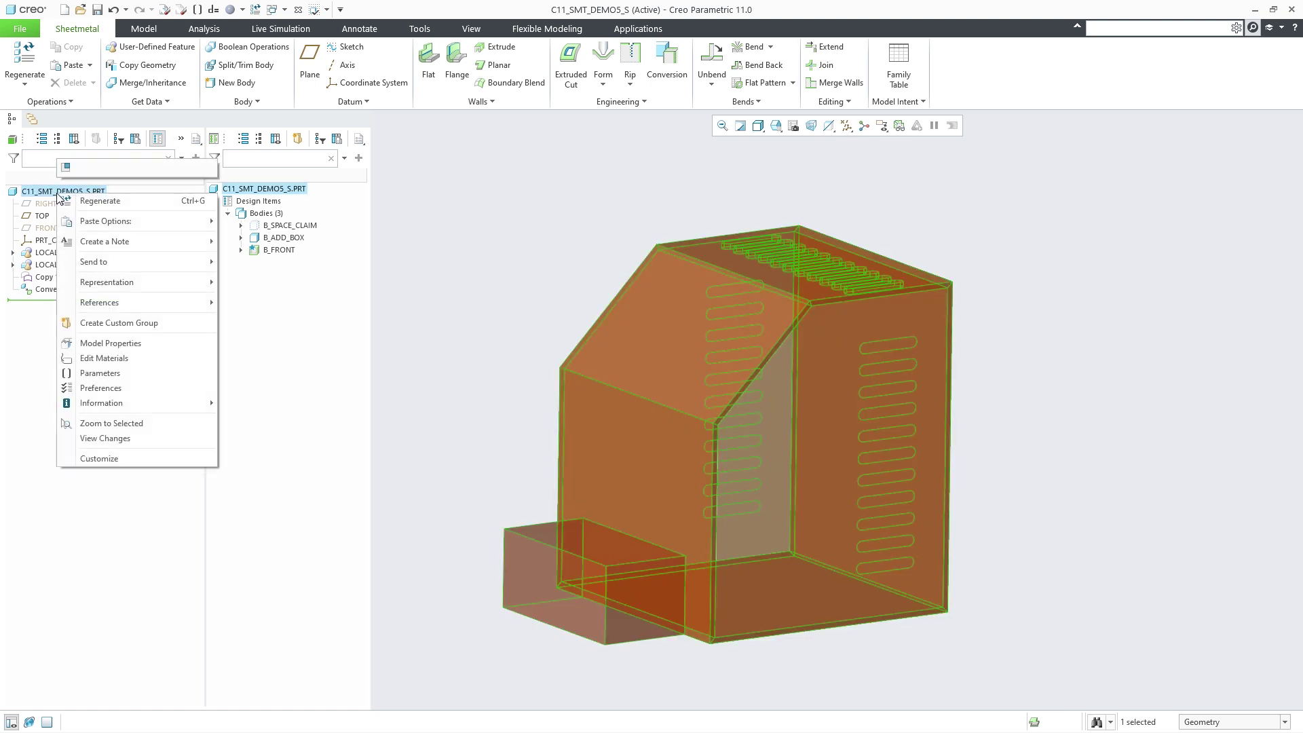
left_click(105, 390)
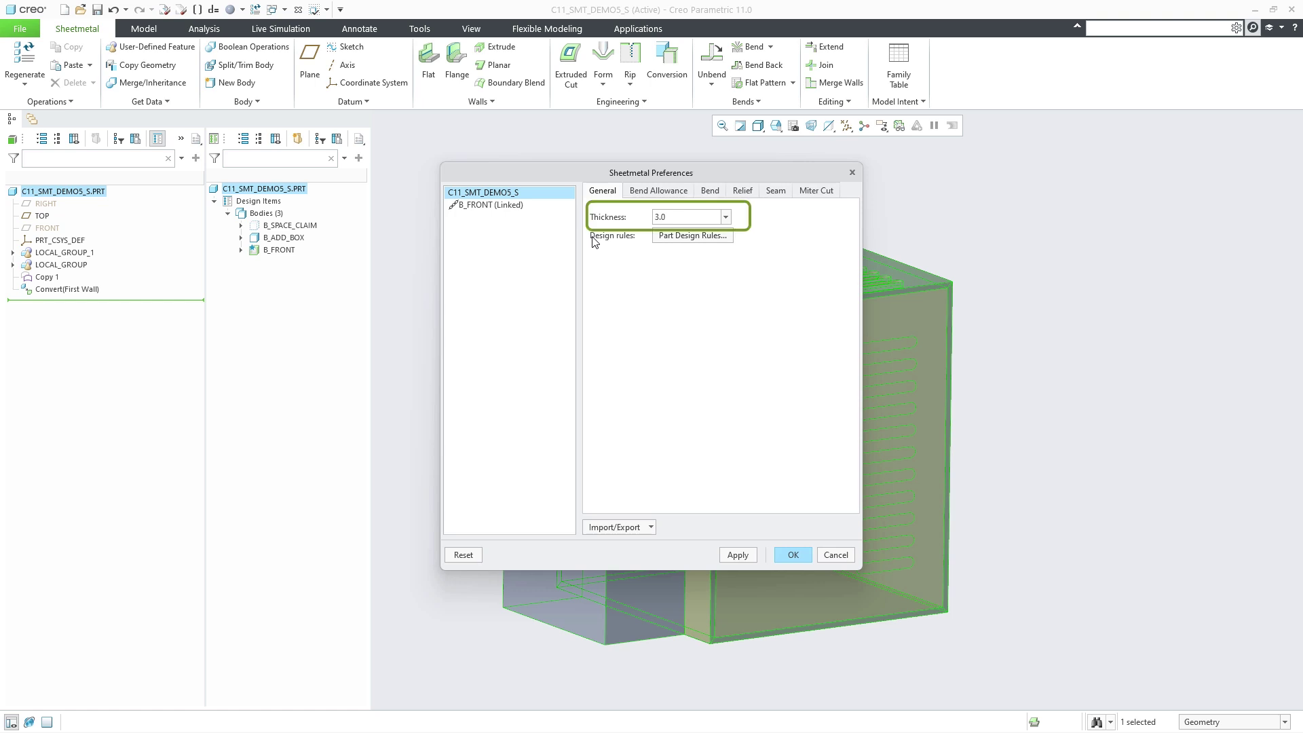
left_click(498, 208)
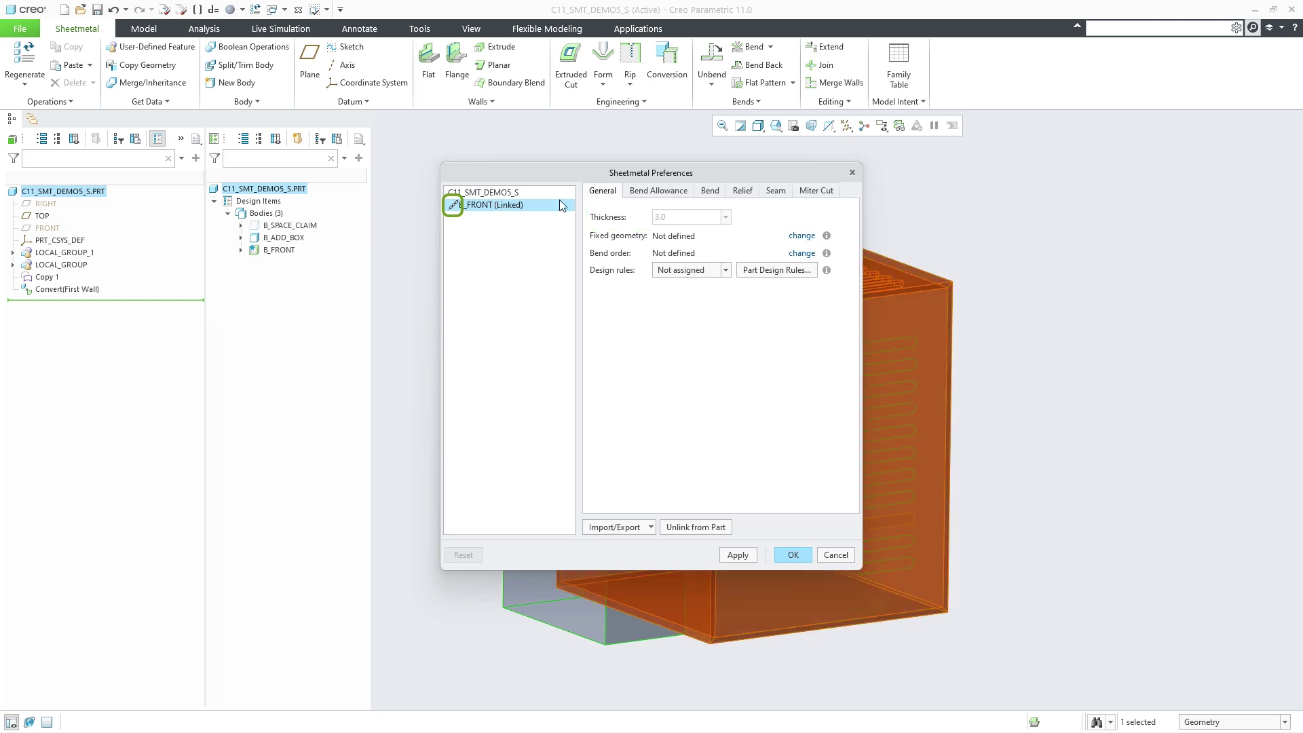
left_click(662, 195)
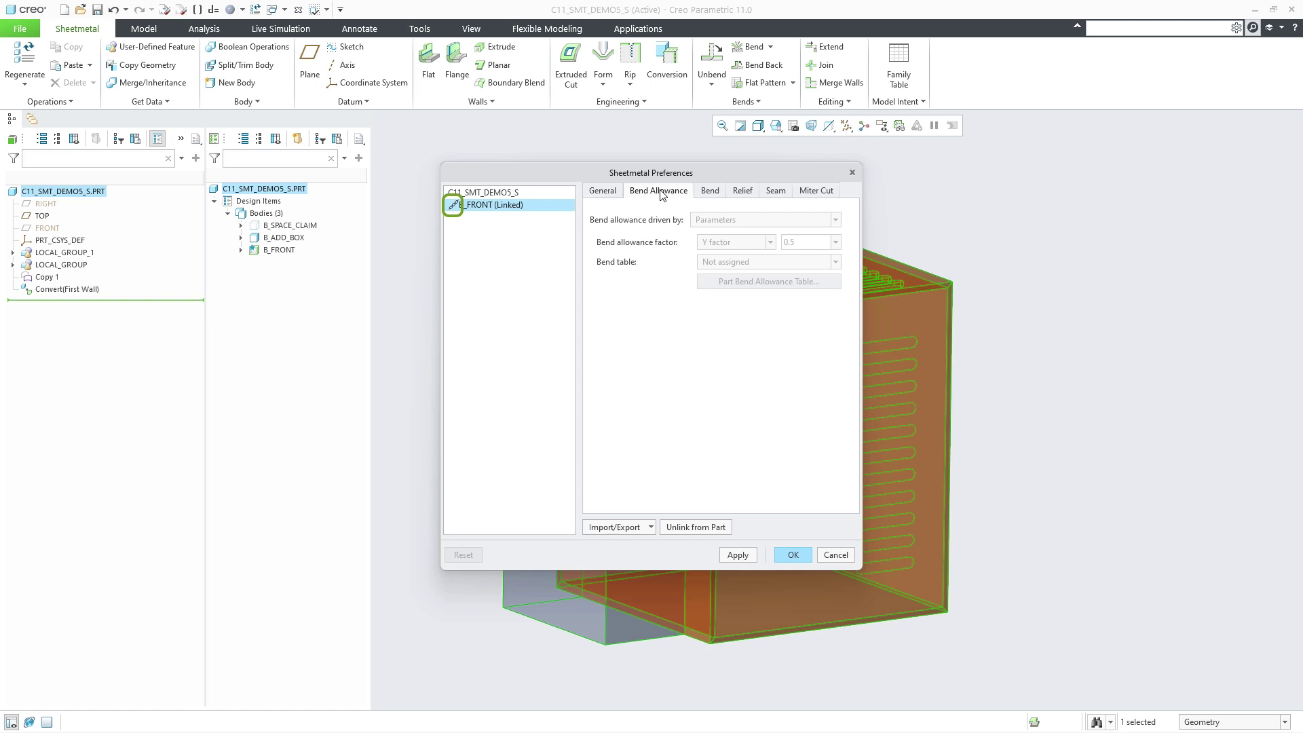
left_click(712, 197)
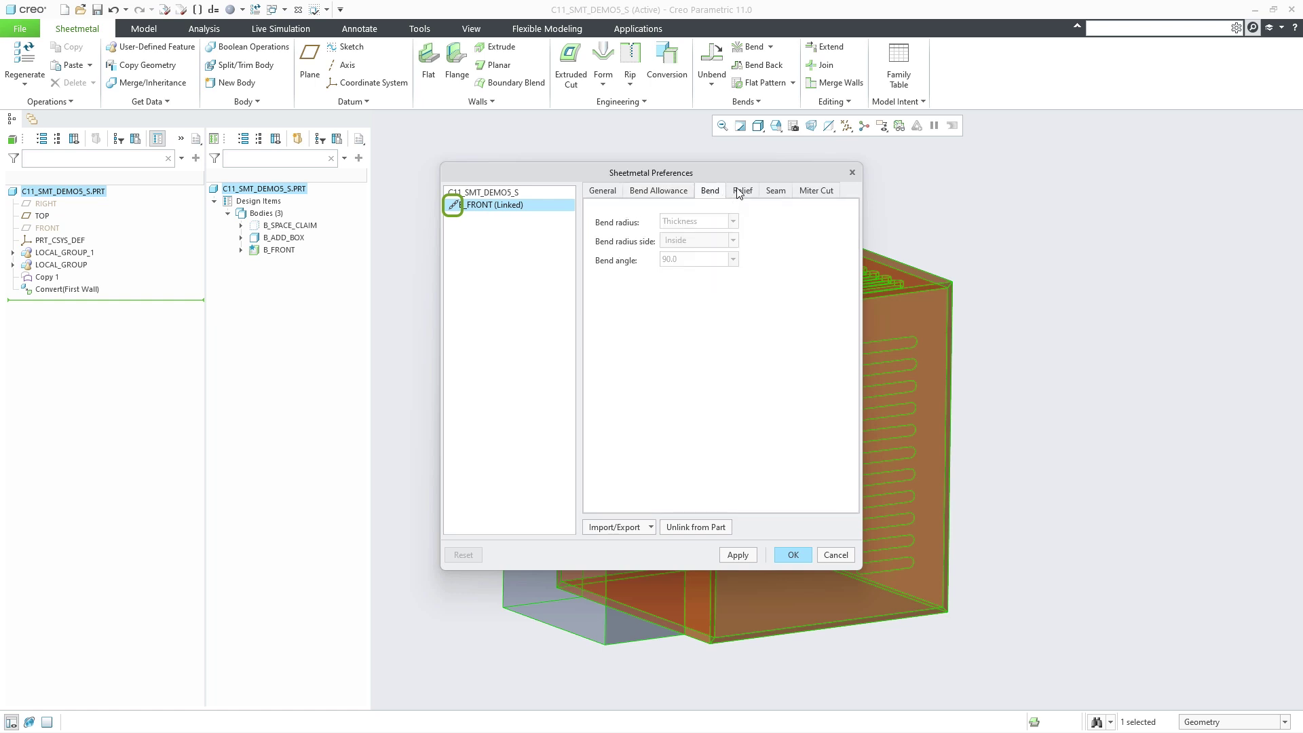
left_click(740, 193)
left_click(780, 193)
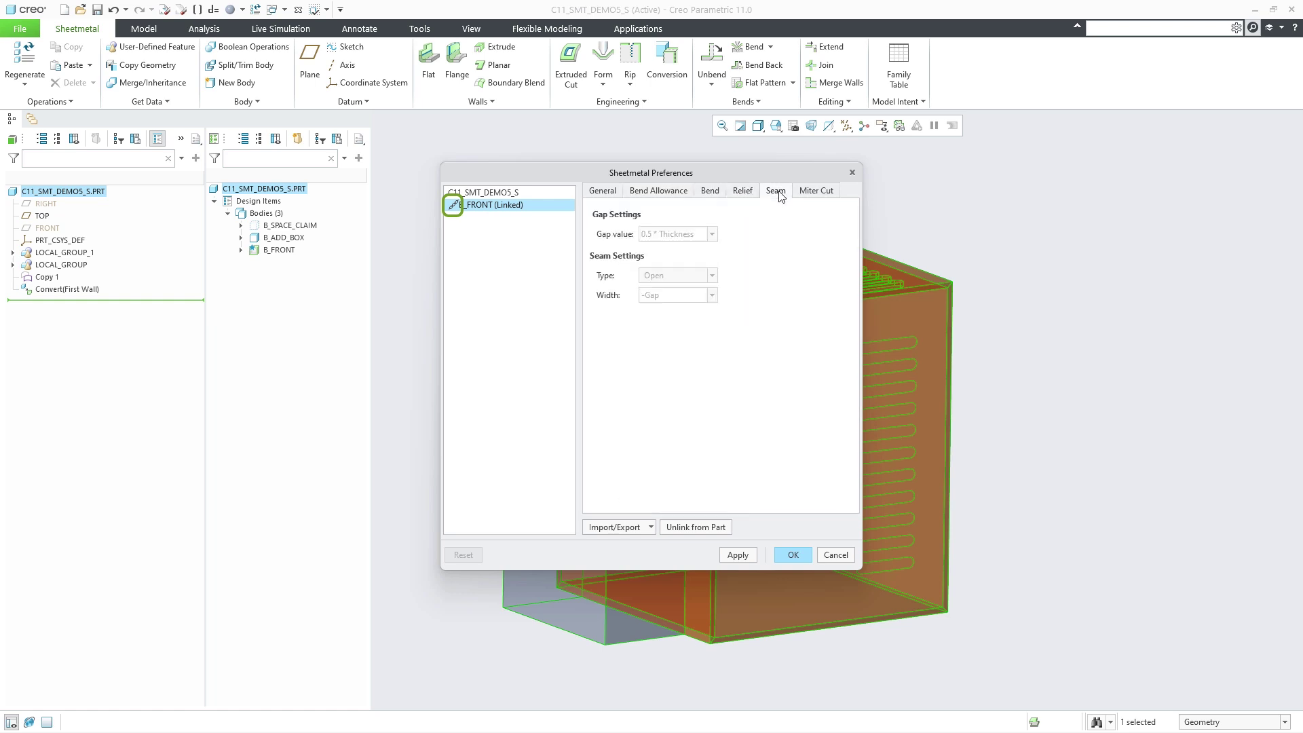
left_click(603, 192)
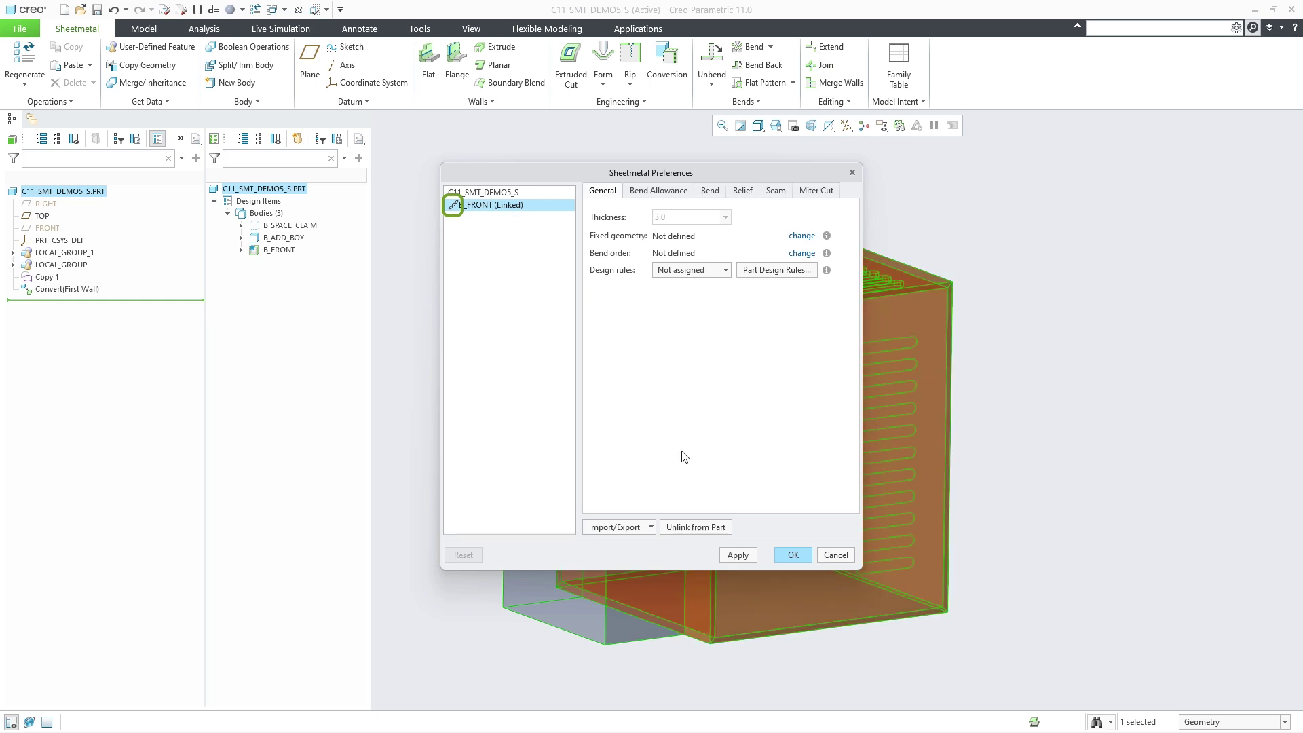
Step: Unlink B_FRONT's sheetmetal preferences from the part, check its bend settings, and link them back to the part
left_click(695, 529)
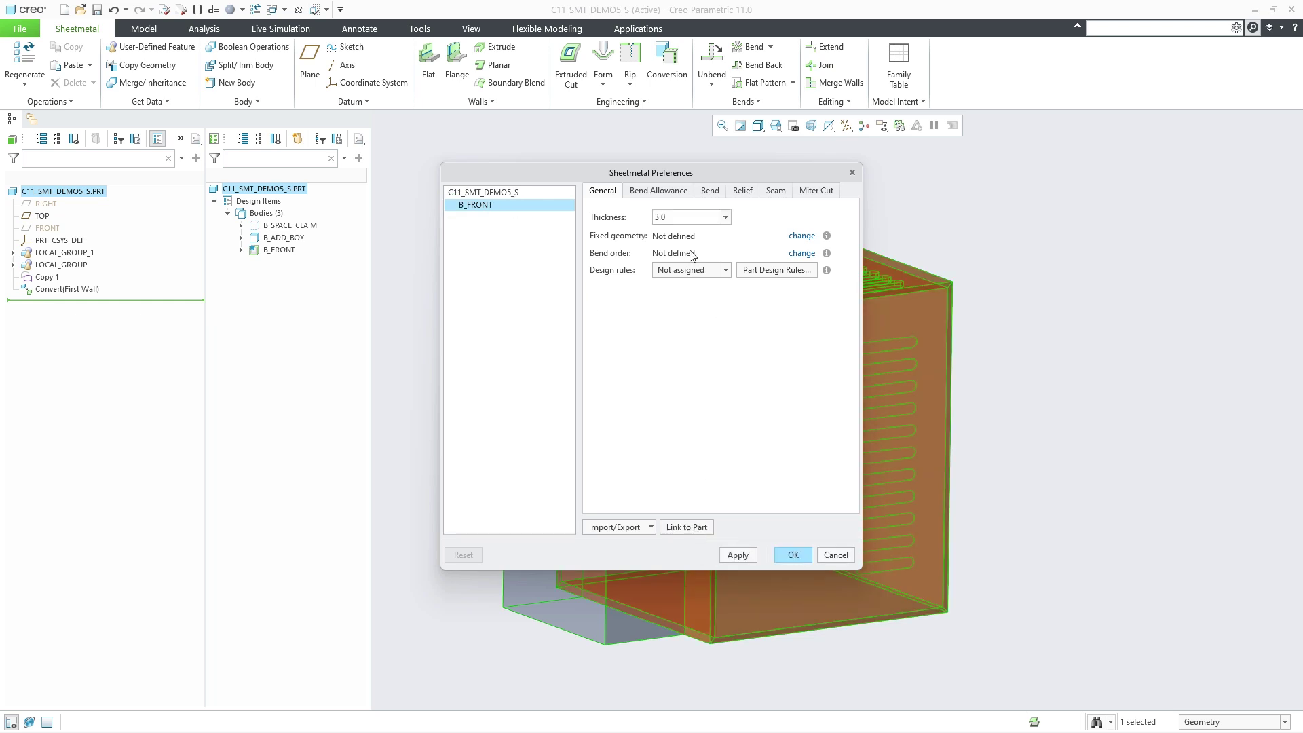
left_click(664, 192)
left_click(710, 193)
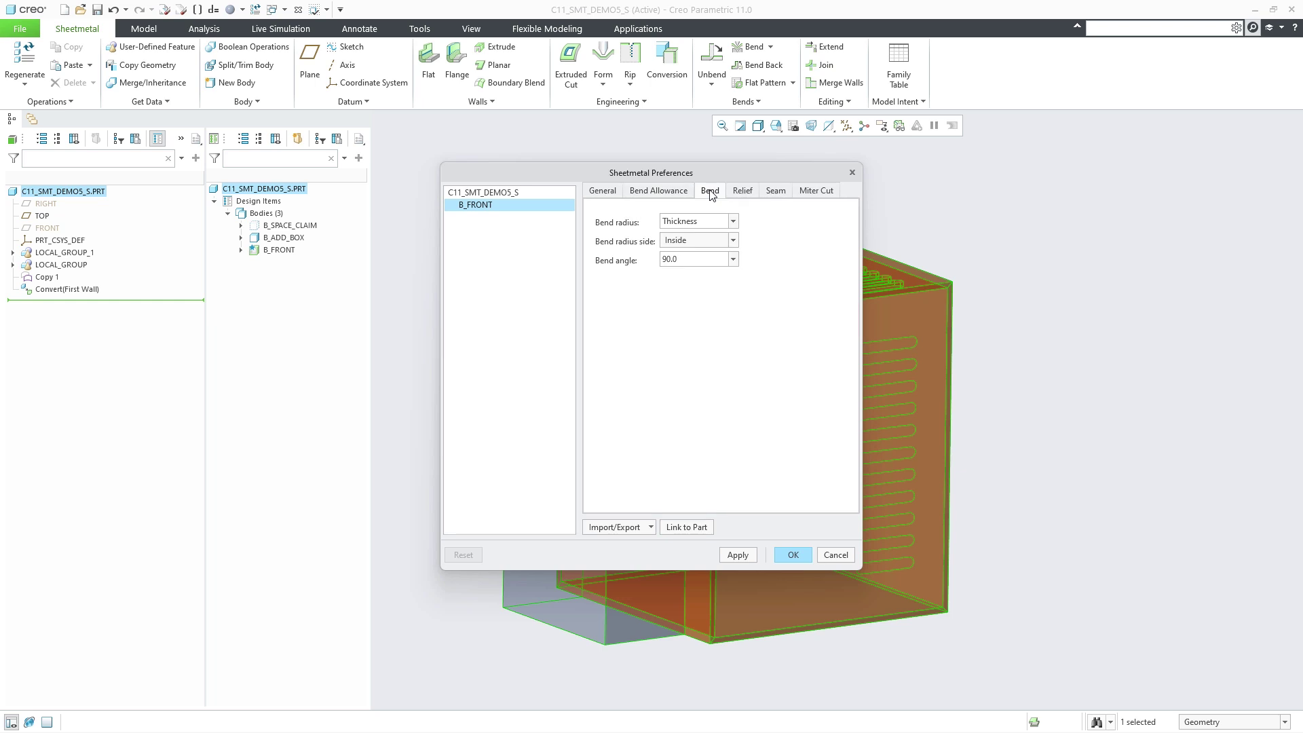
left_click(602, 194)
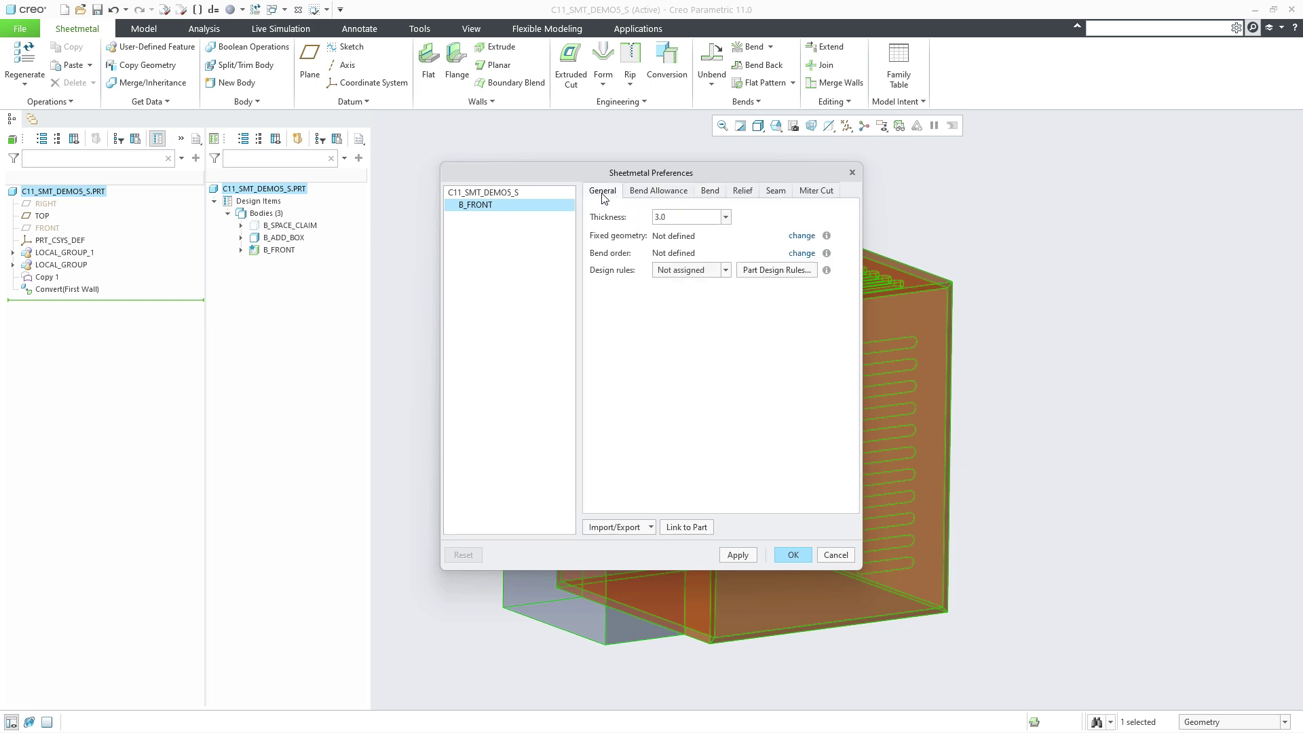
left_click(697, 530)
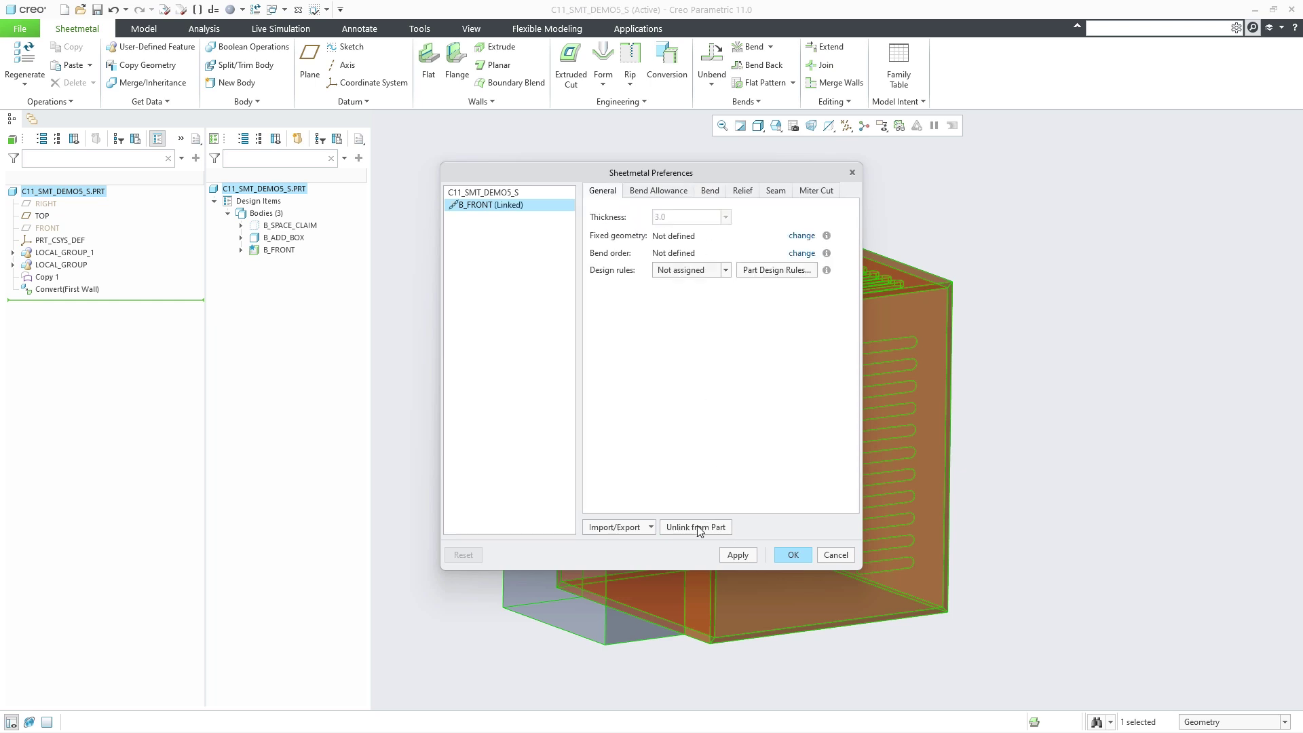
left_click(792, 554)
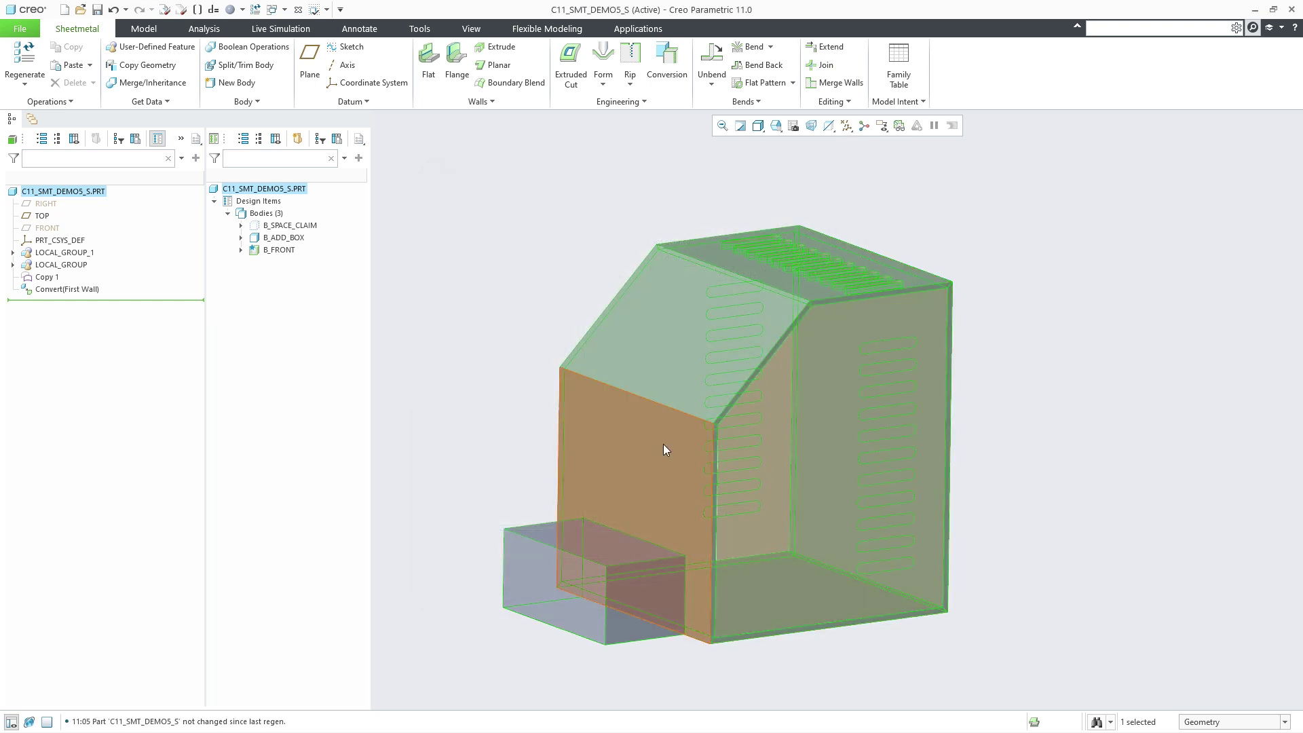
Step: Start a Conversion and rip the front wall's bottom edge with an Overlap seam
left_click(653, 64)
left_click(64, 71)
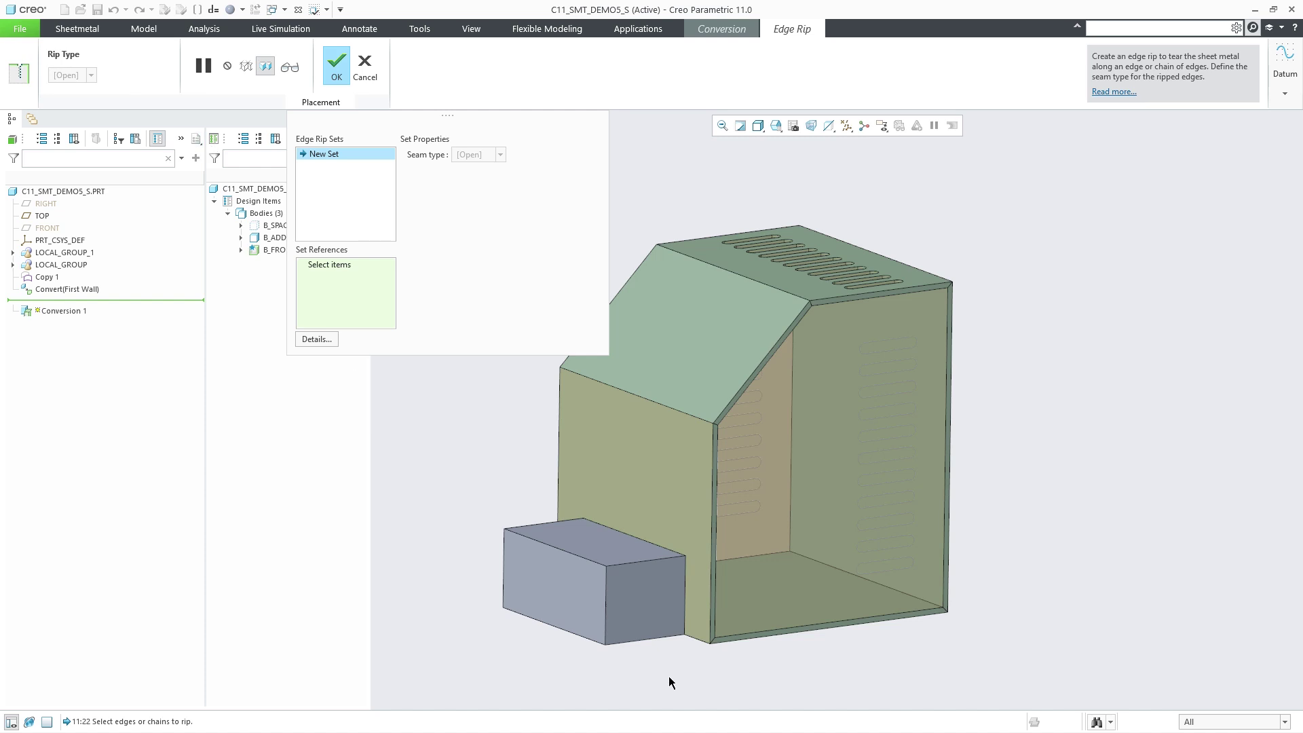
left_click(687, 640)
left_click(500, 154)
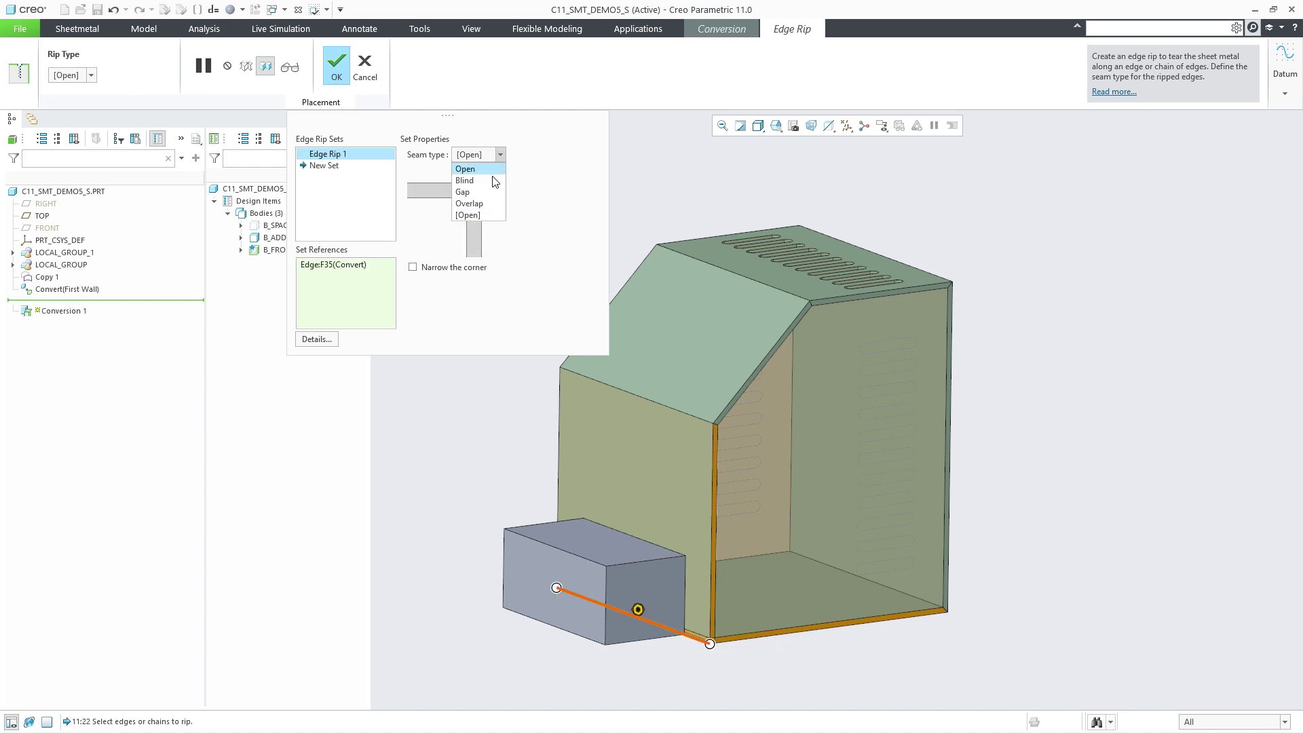
left_click(487, 205)
Step: Add a second edge rip set on the top wall's rear edge with an Overlap seam and complete the rips
left_click(390, 170)
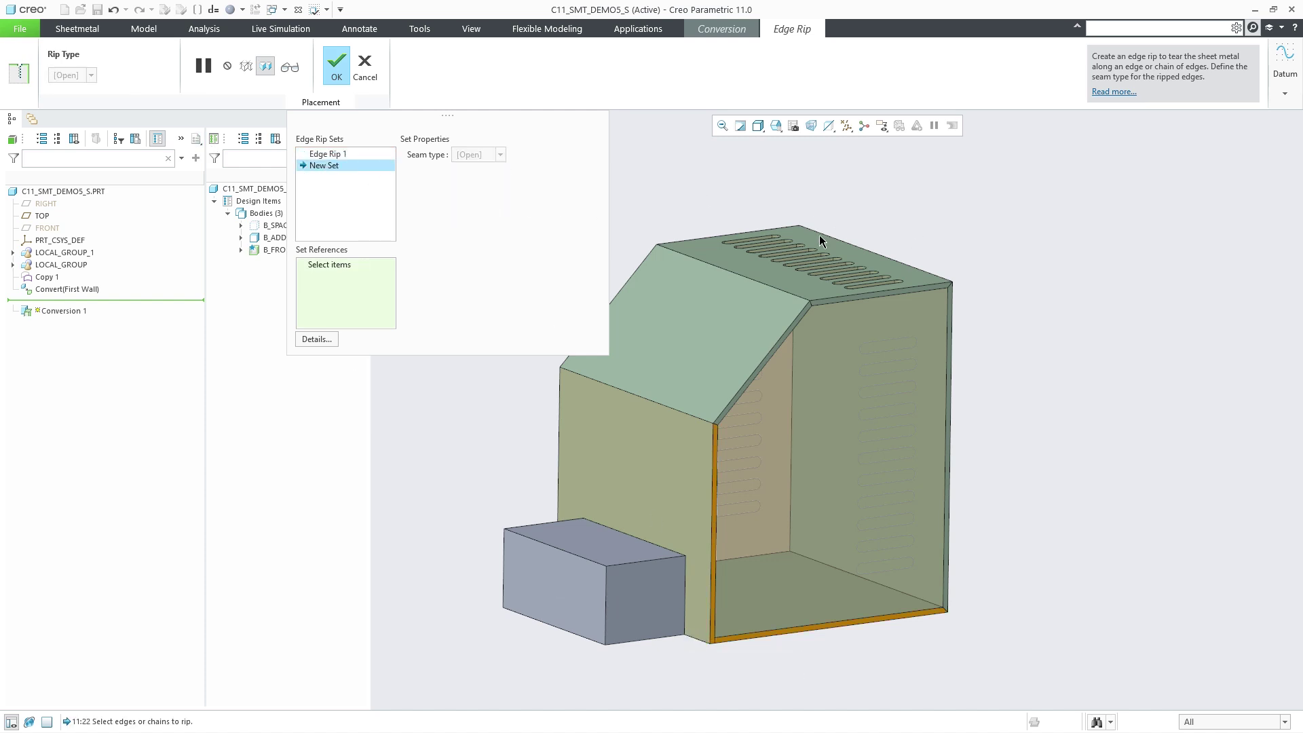
left_click(879, 250)
left_click(500, 154)
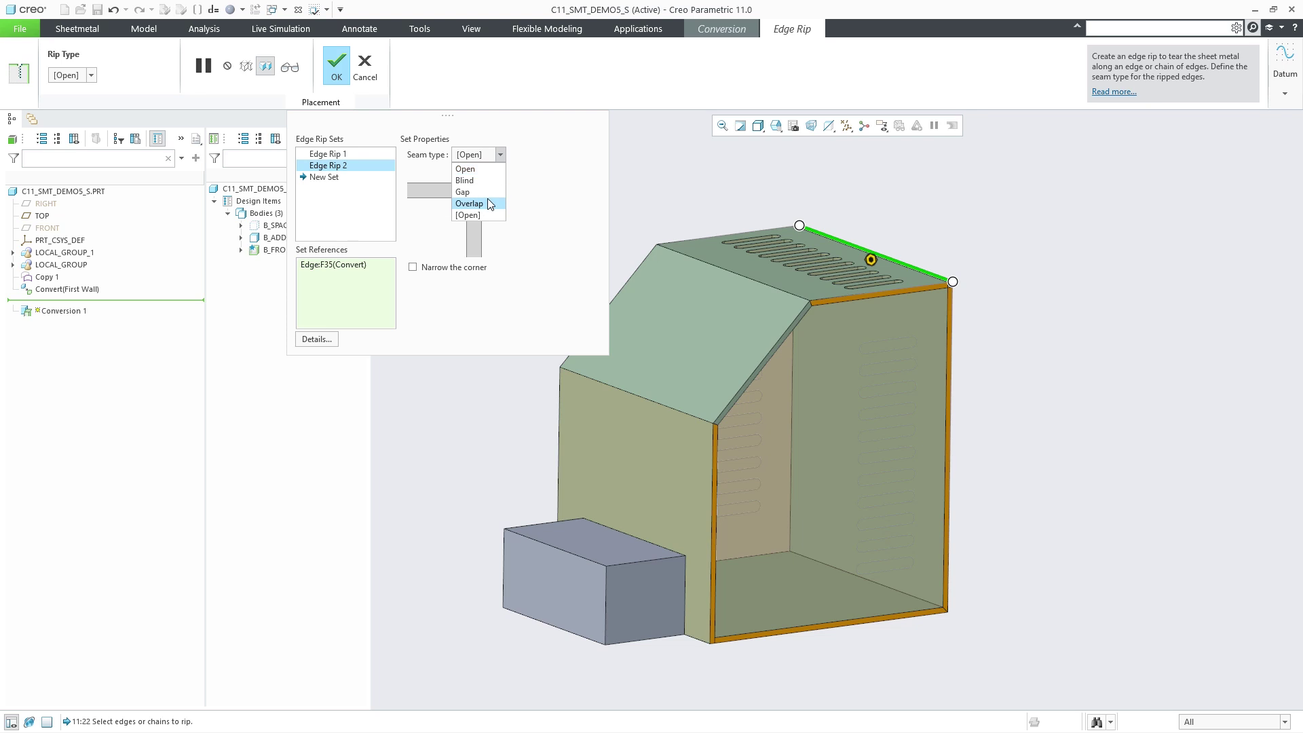
left_click(487, 200)
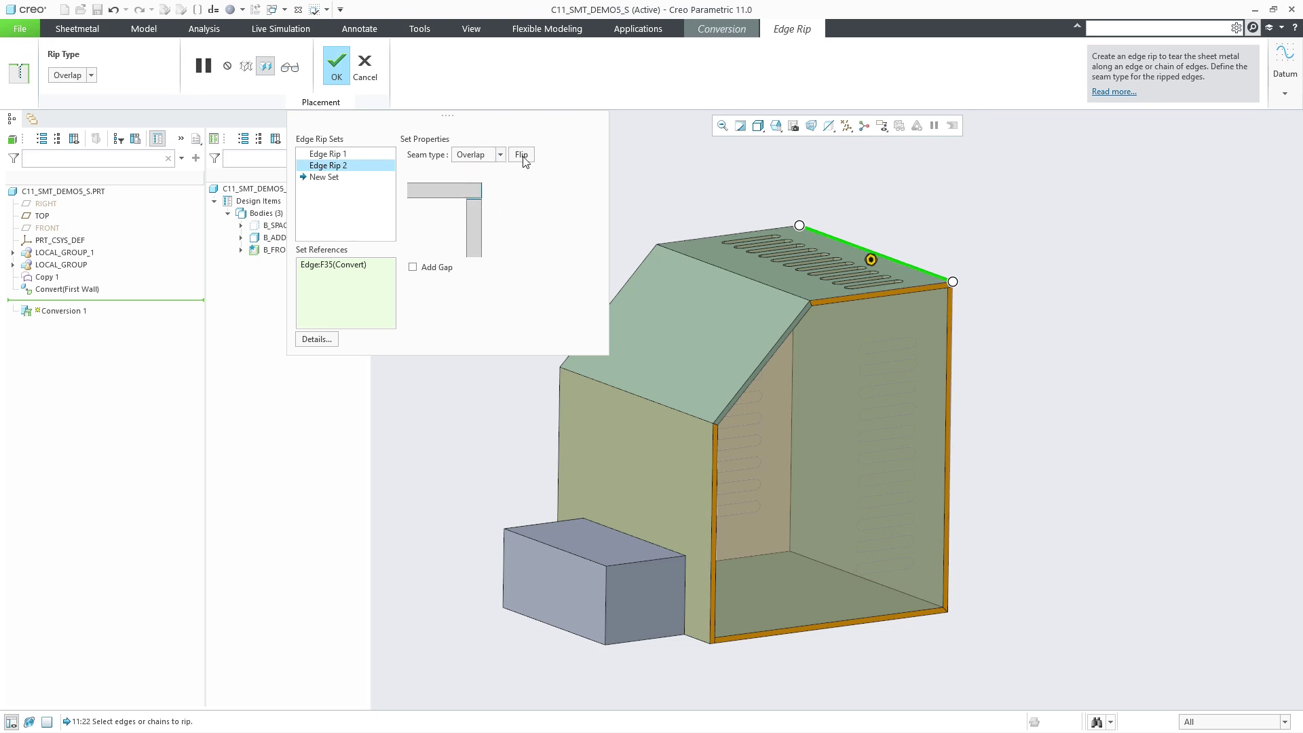
left_click(337, 68)
Step: Bend both edges of the sloped wall and the rear bottom edge with an inside radius of [Thickness], completing the conversion
left_click(126, 68)
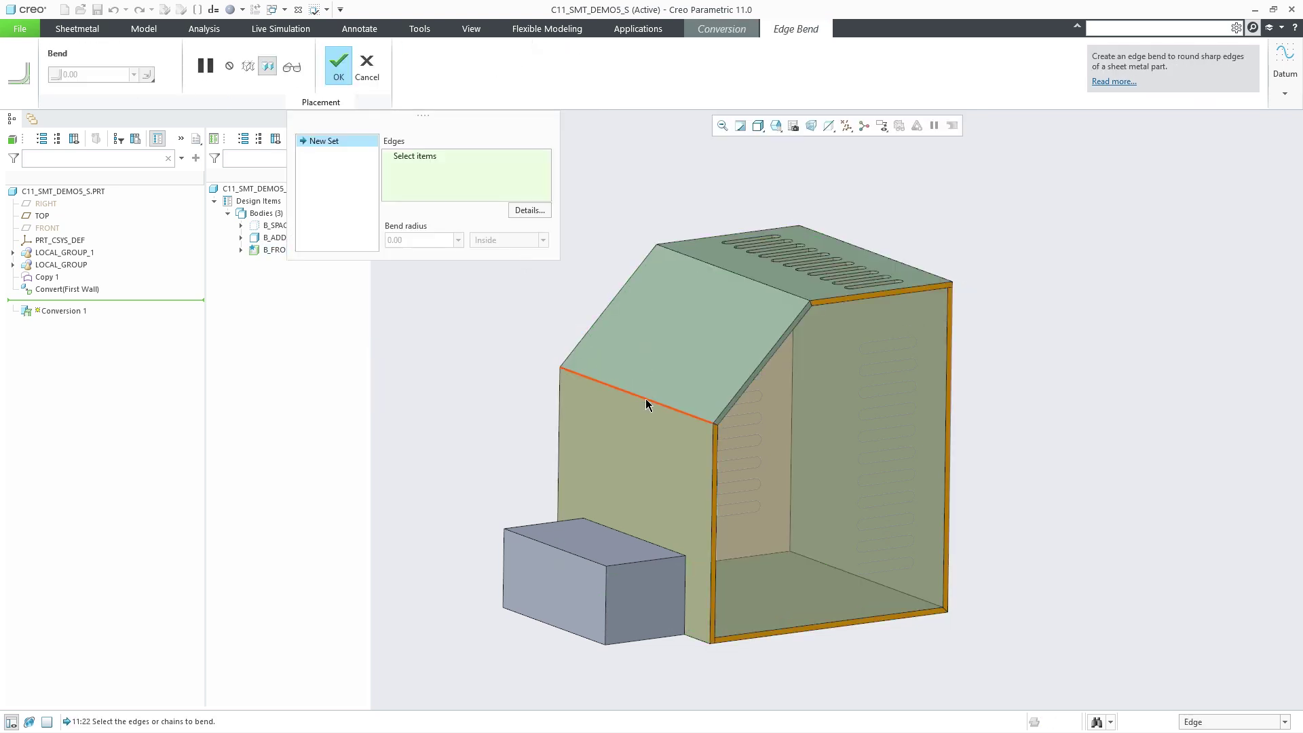
left_click(645, 398)
left_click(744, 278)
left_click(918, 597)
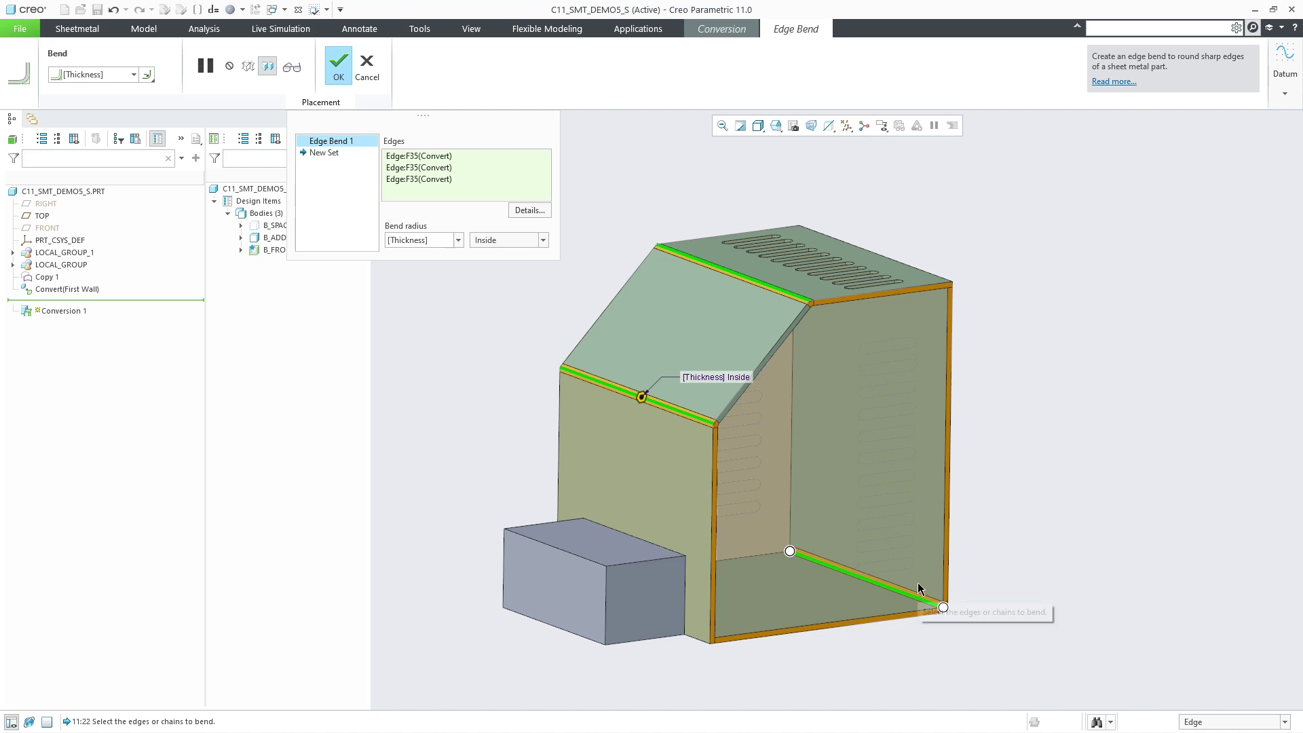
middle_click(1046, 563)
middle_click(1046, 564)
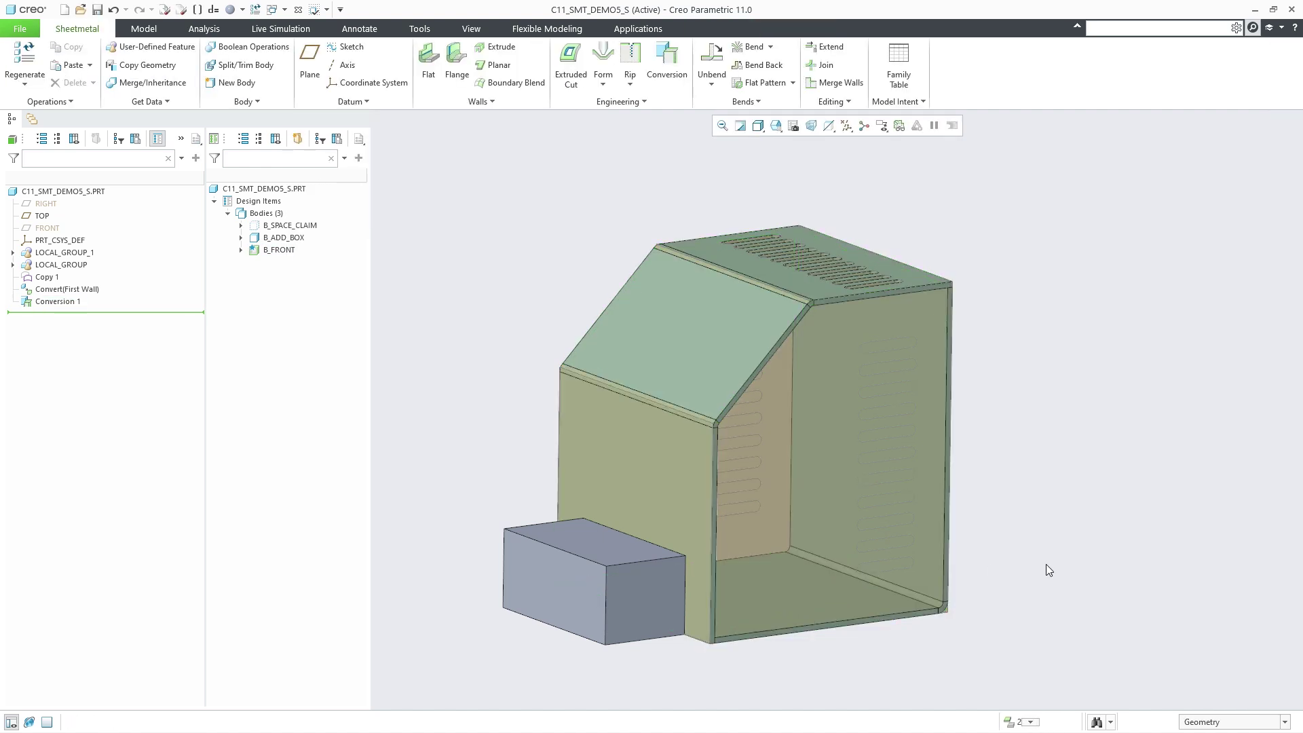
Step: Check B_FRONT's separate volumes and split the body by volume, separating out the one with the rear wall
left_click(1031, 722)
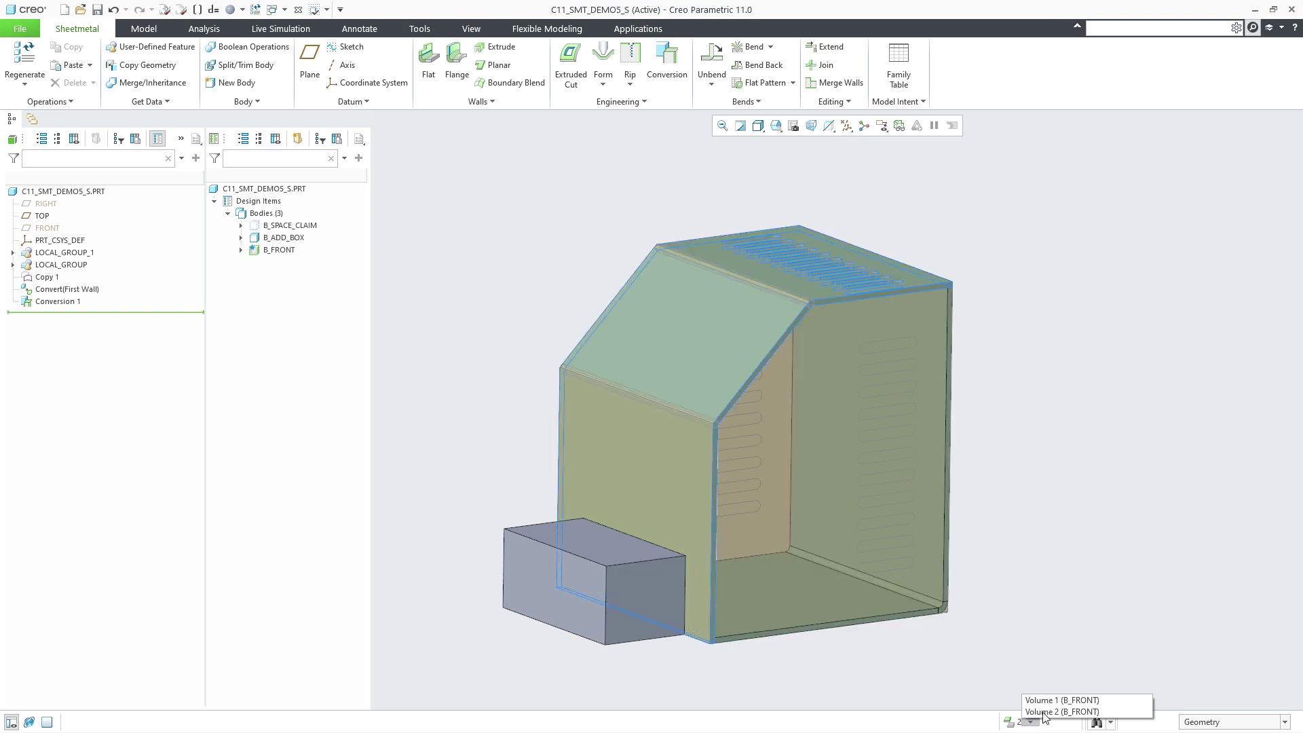
left_click(282, 252)
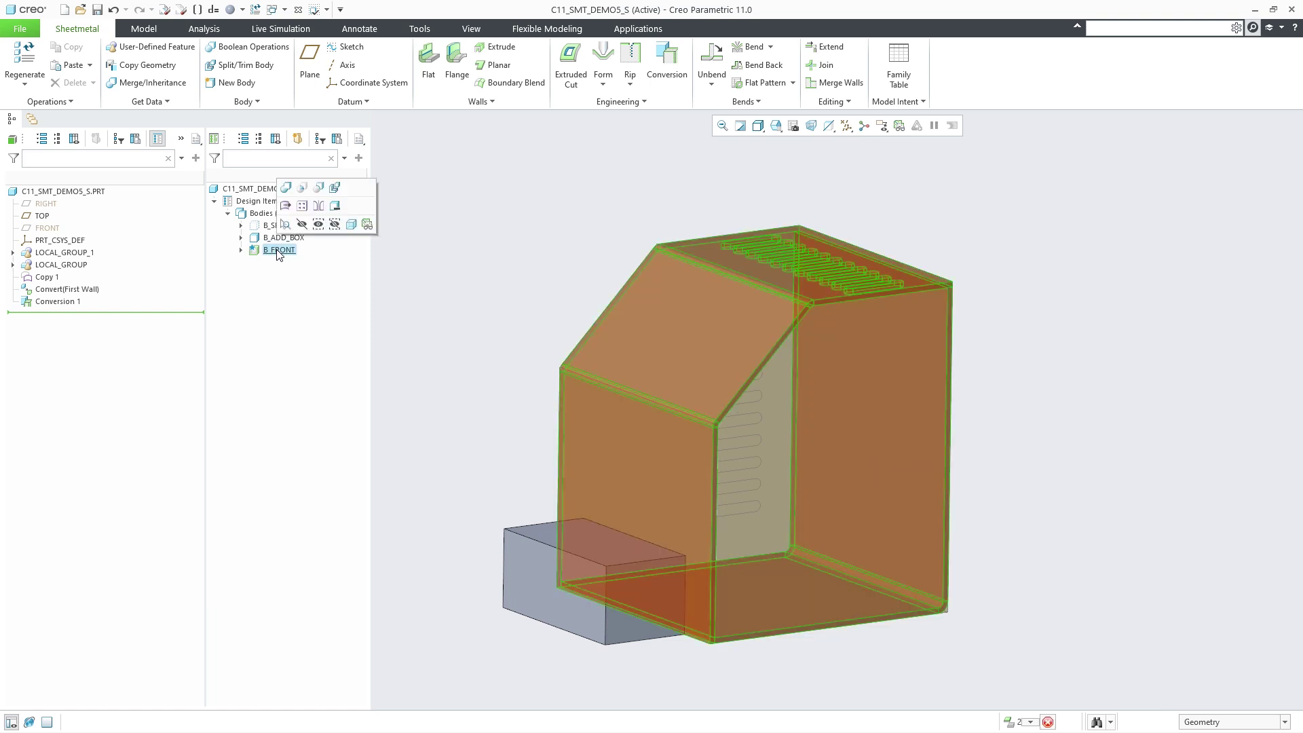
left_click(336, 189)
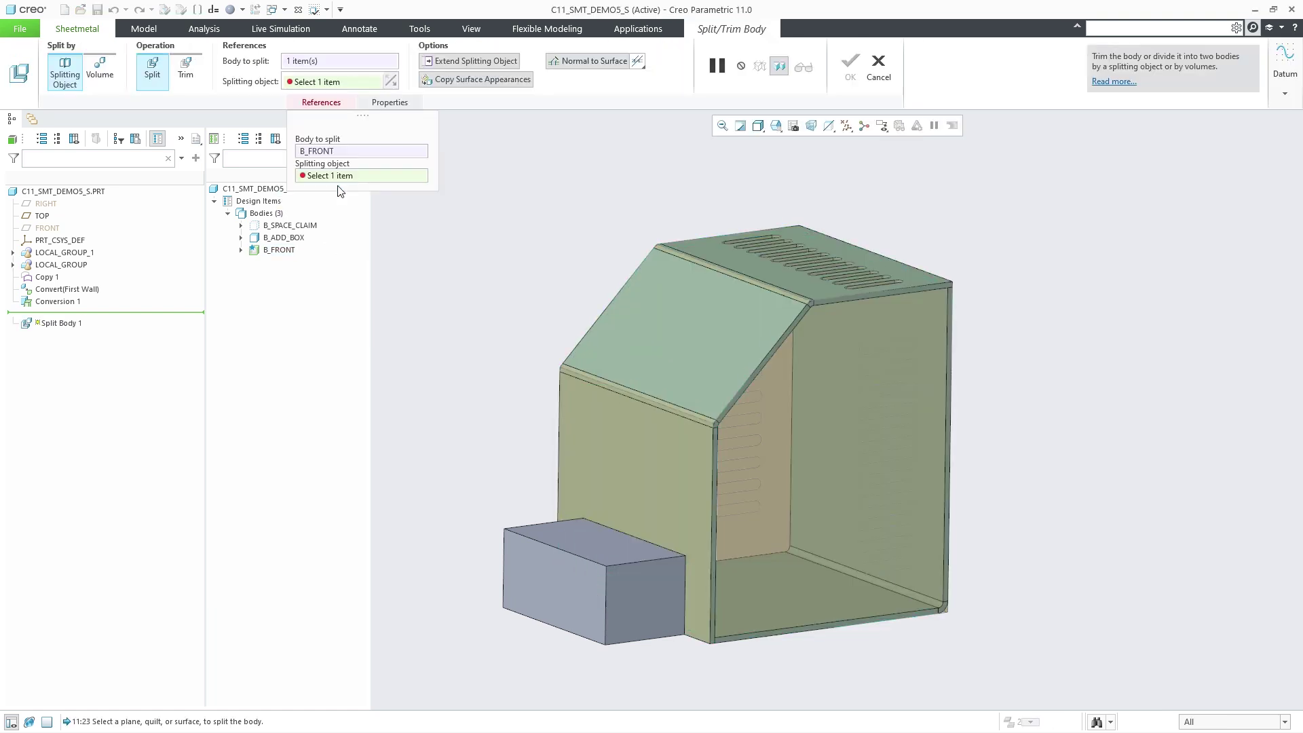
left_click(96, 68)
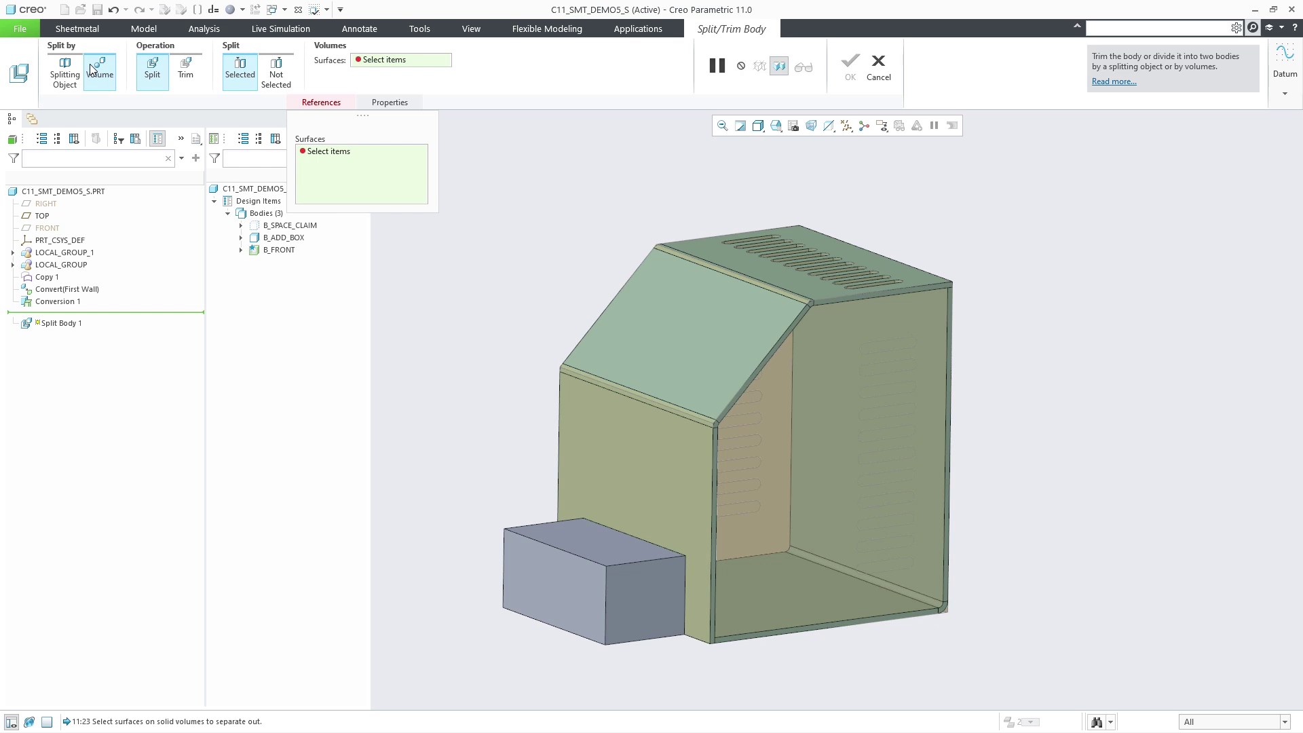
left_click(938, 360)
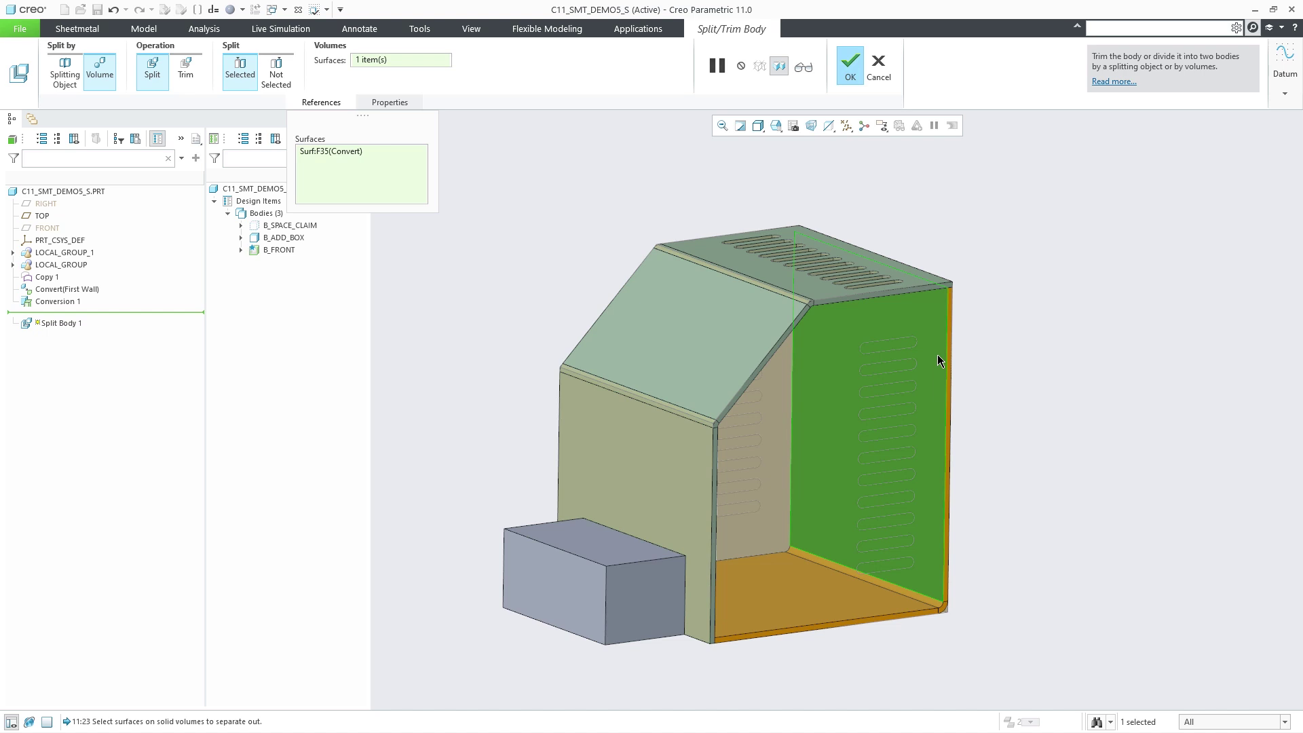
middle_click(1008, 353)
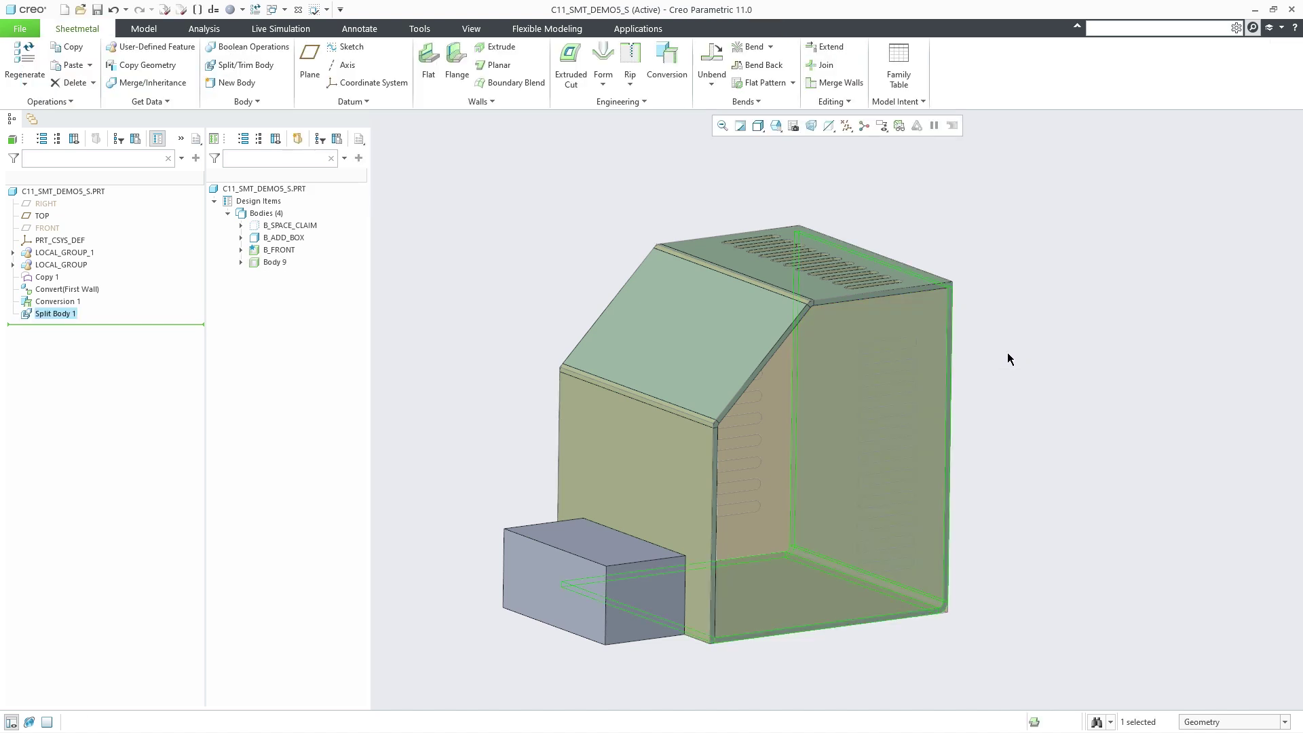
Step: Rename the newly split body to B_BACK
double_click(275, 262)
type("b back")
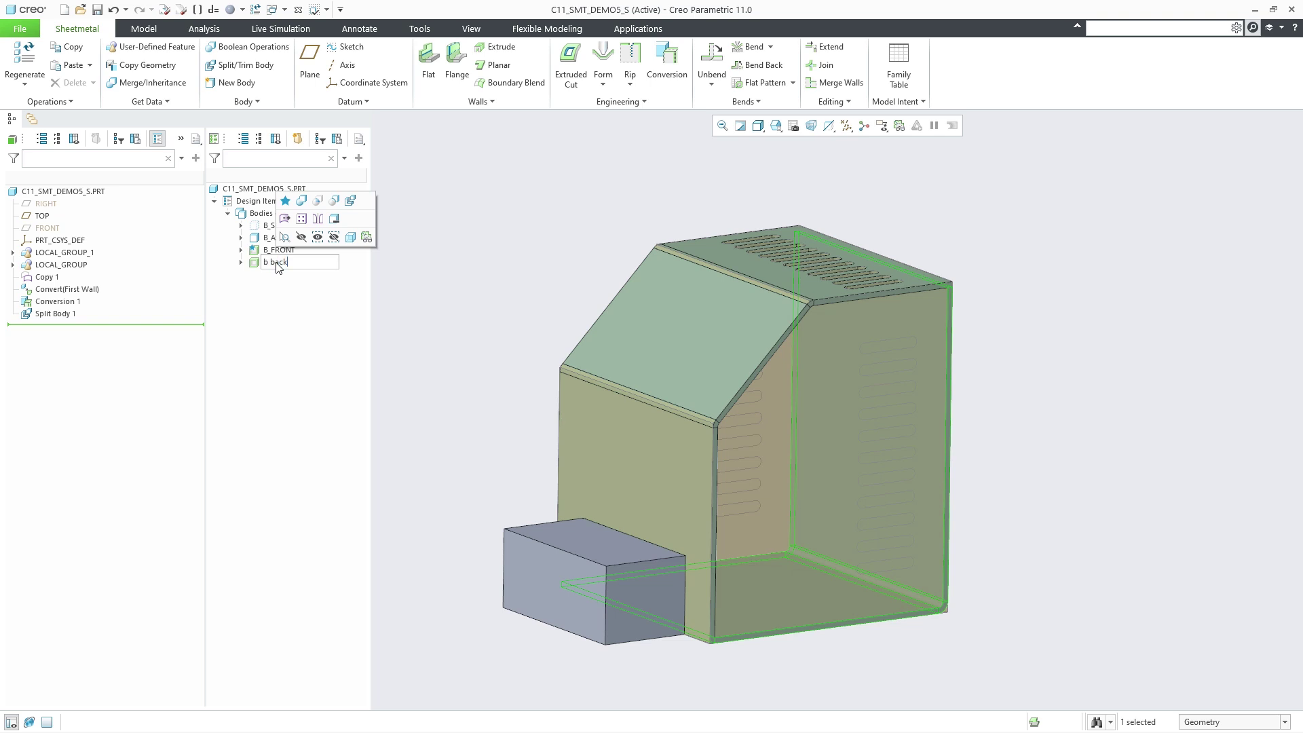
left_click(450, 239)
Step: Create a 0.00 offset wall from the slotted side surface with its thickness outward, as a new body linked to the part
left_click(816, 521)
left_click(483, 102)
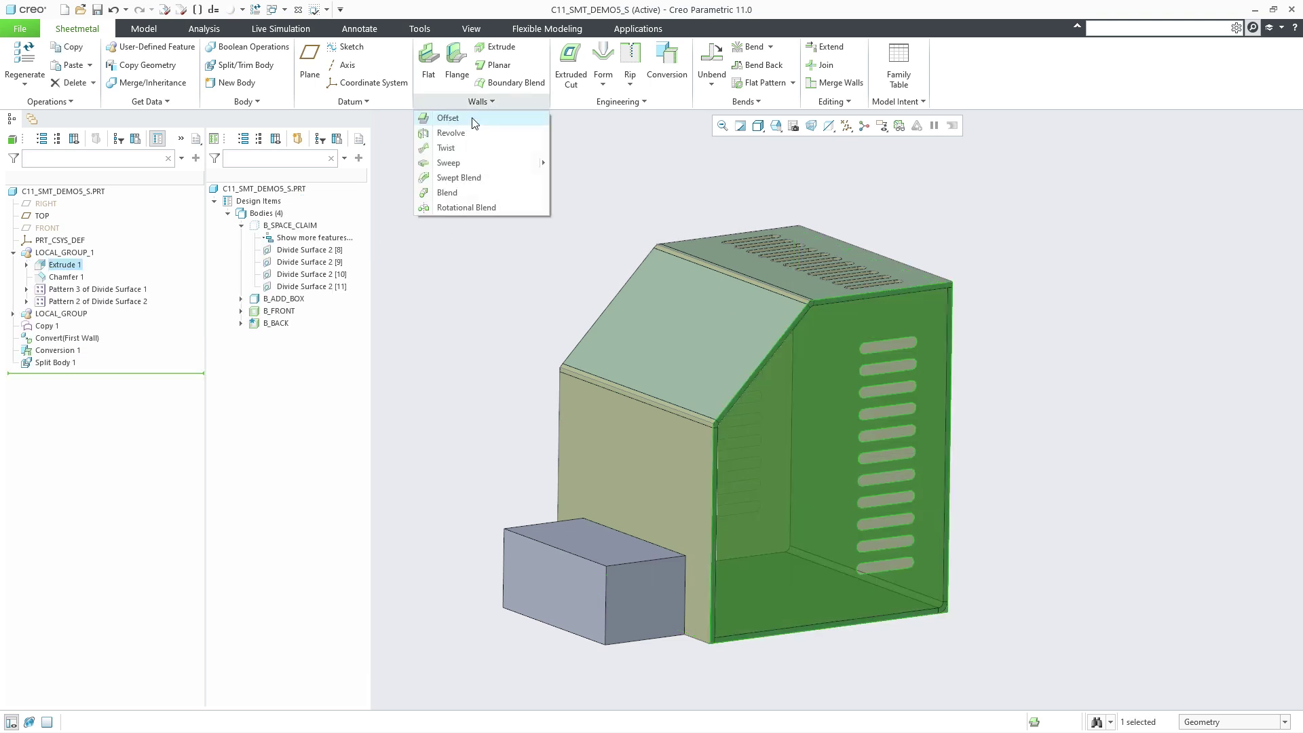
left_click(473, 119)
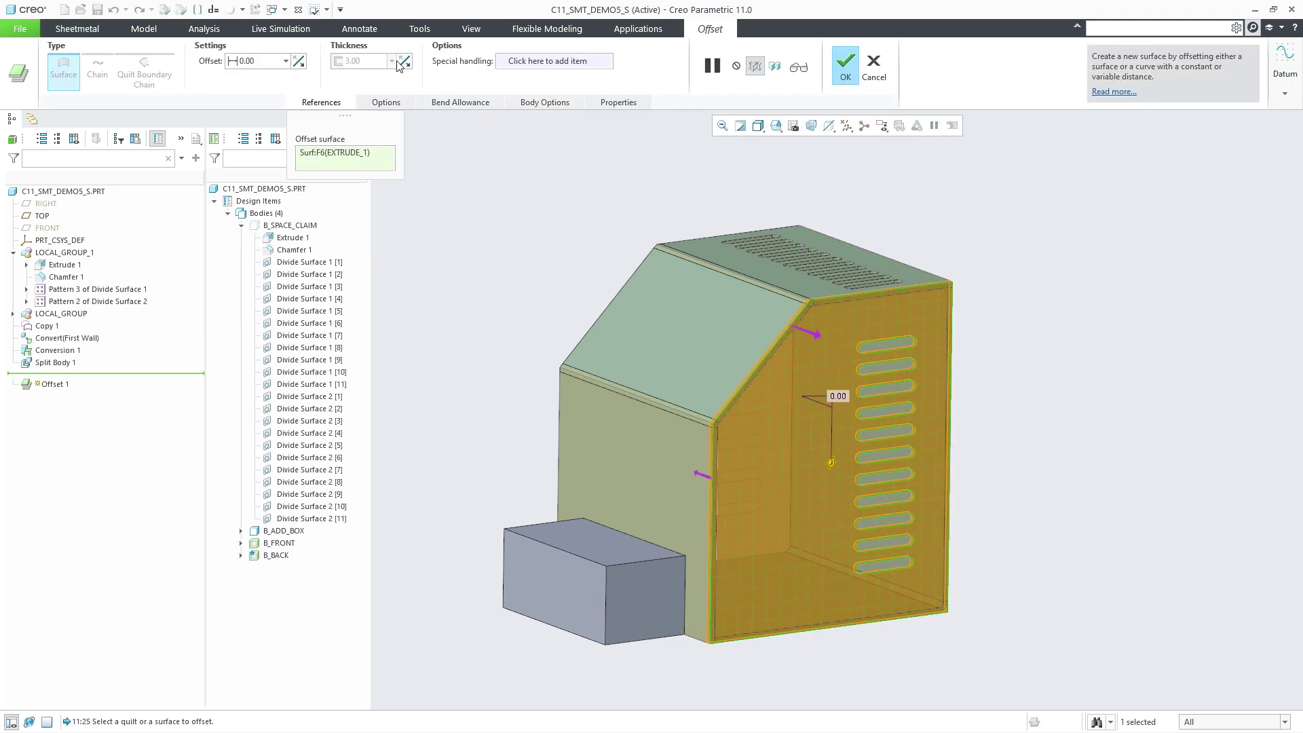
left_click(537, 102)
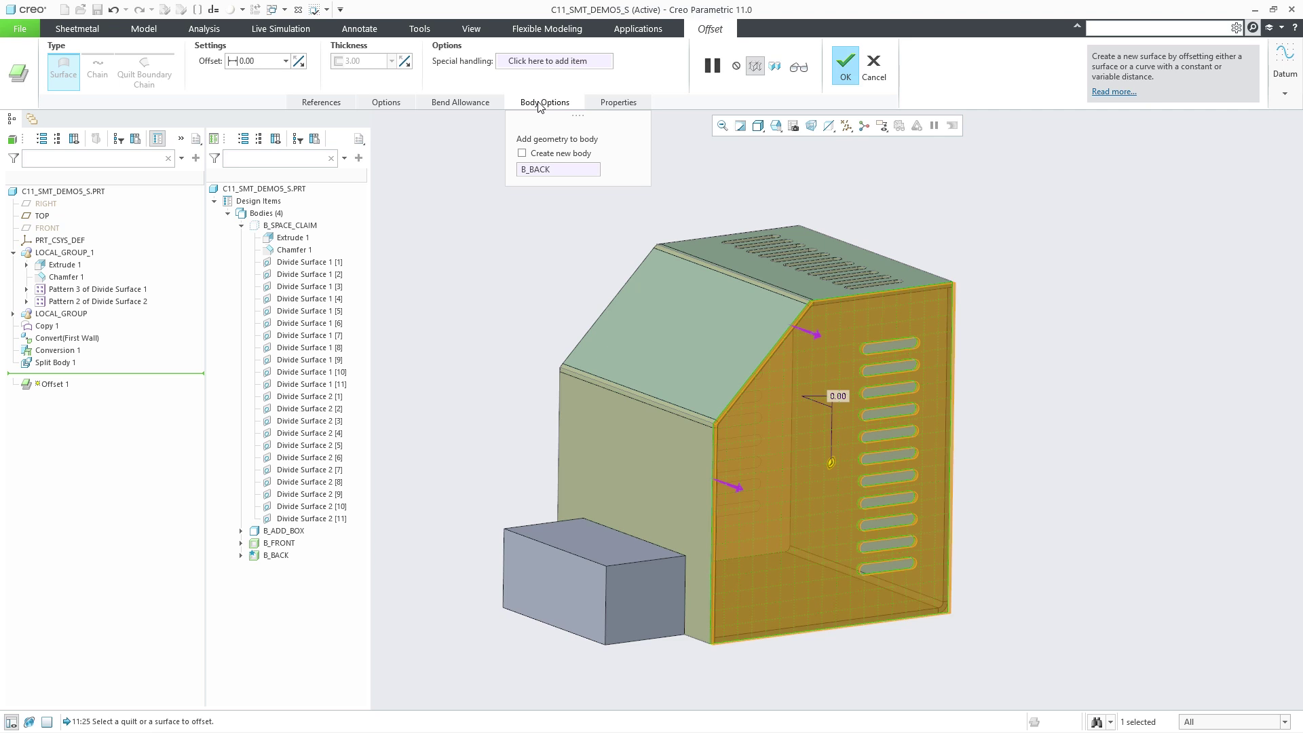
left_click(546, 157)
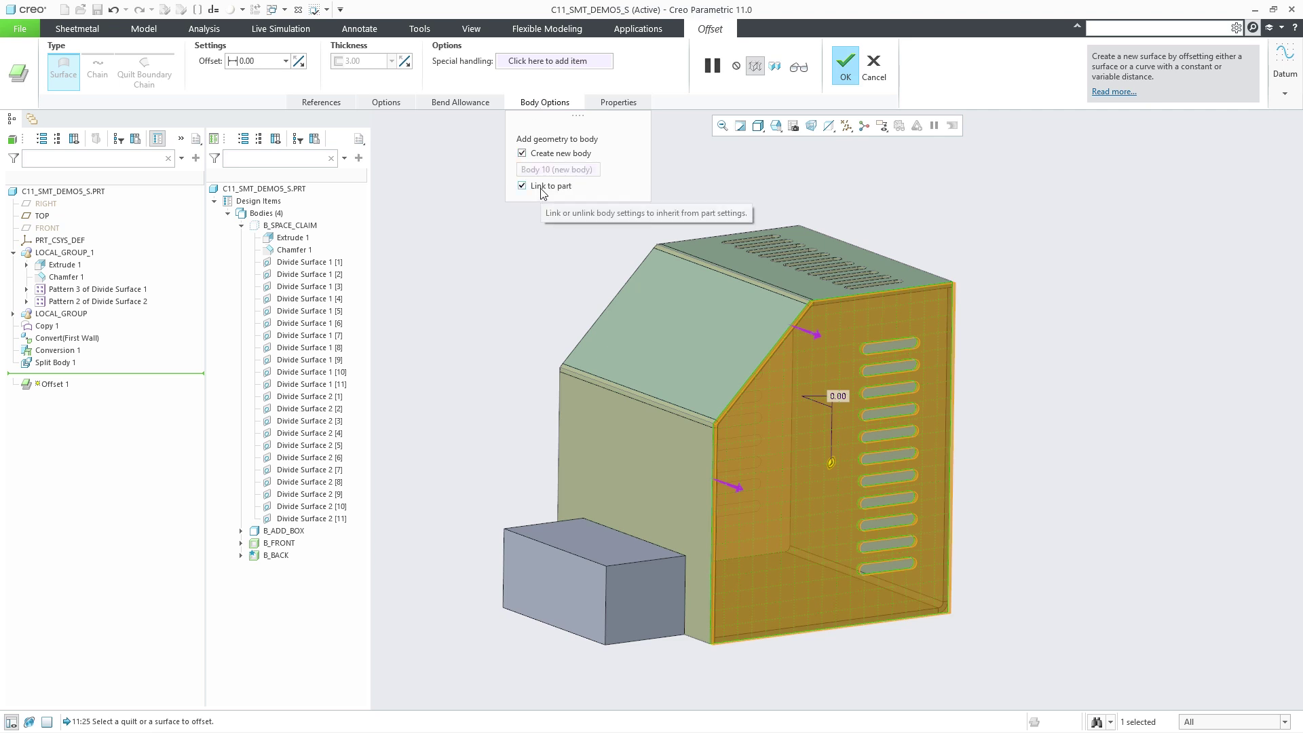
middle_click(504, 256)
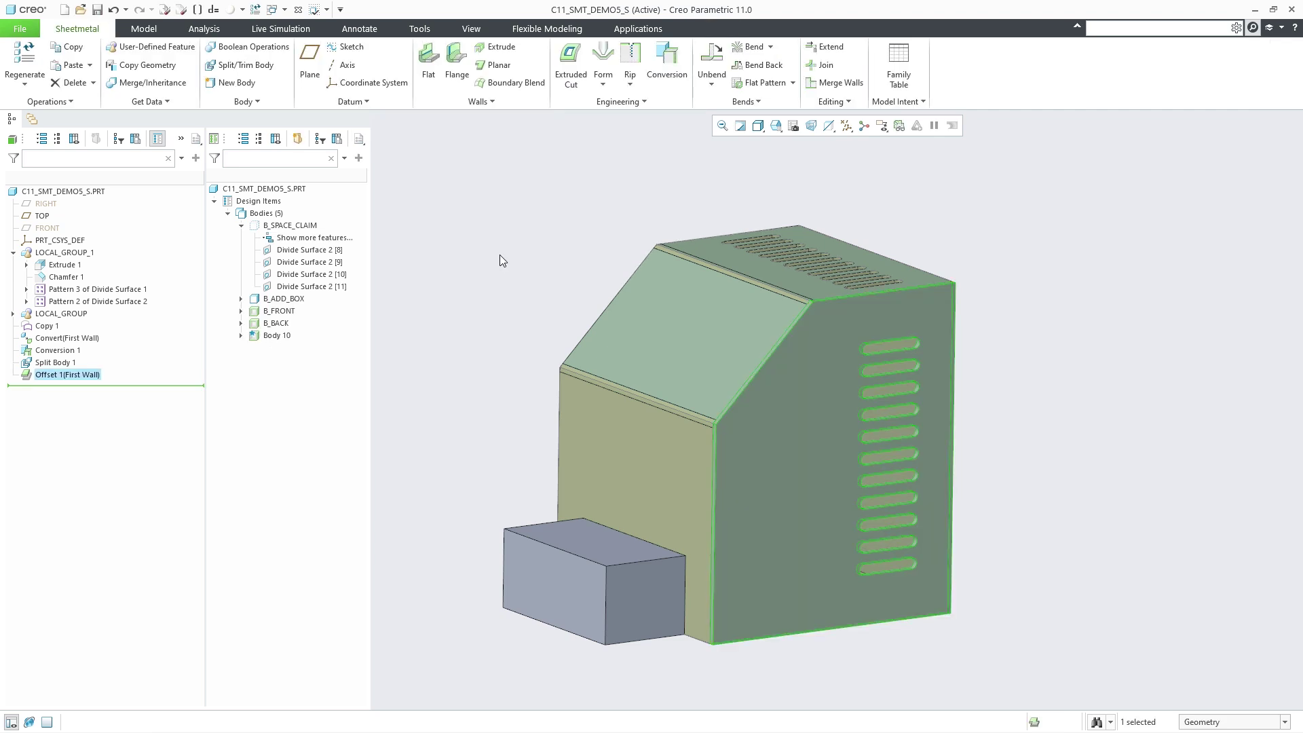
Step: Rename the new side wall body to B_SIDE_1
left_click(278, 335)
left_click(288, 336)
type("b side ")
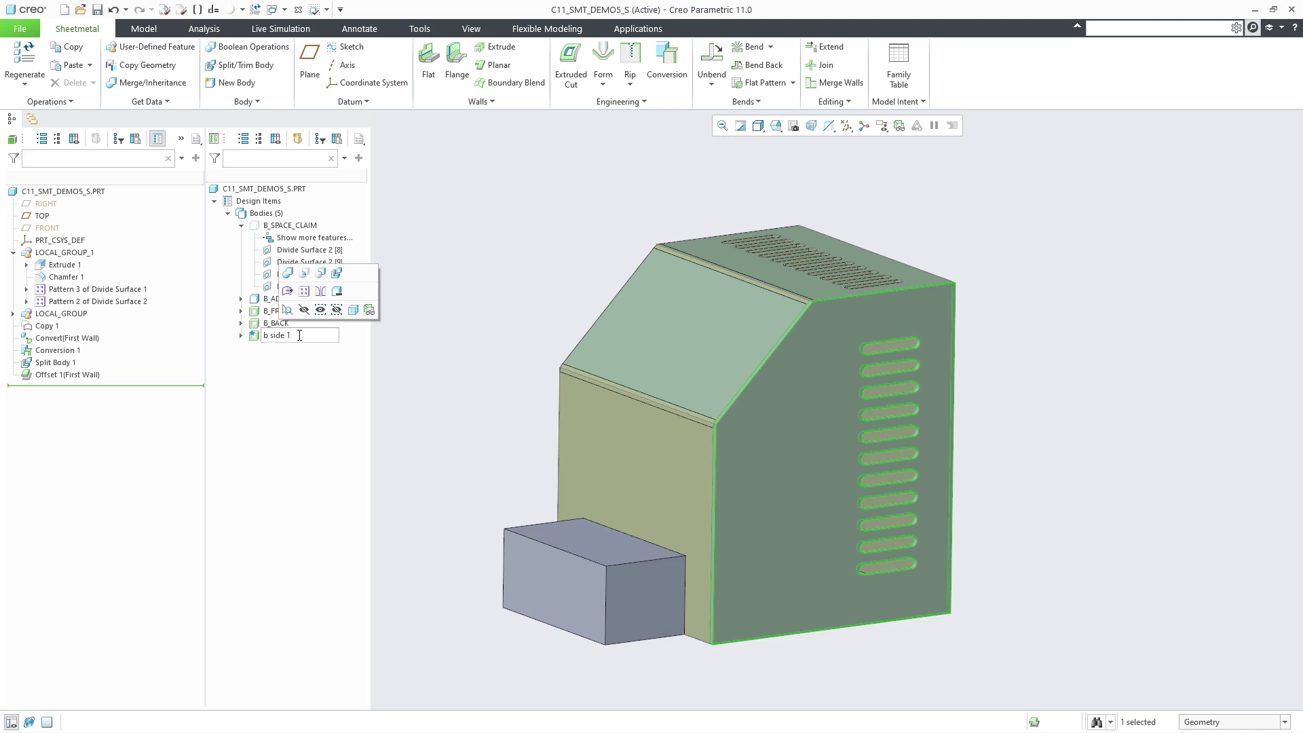
type("1")
key("Return")
left_click(406, 138)
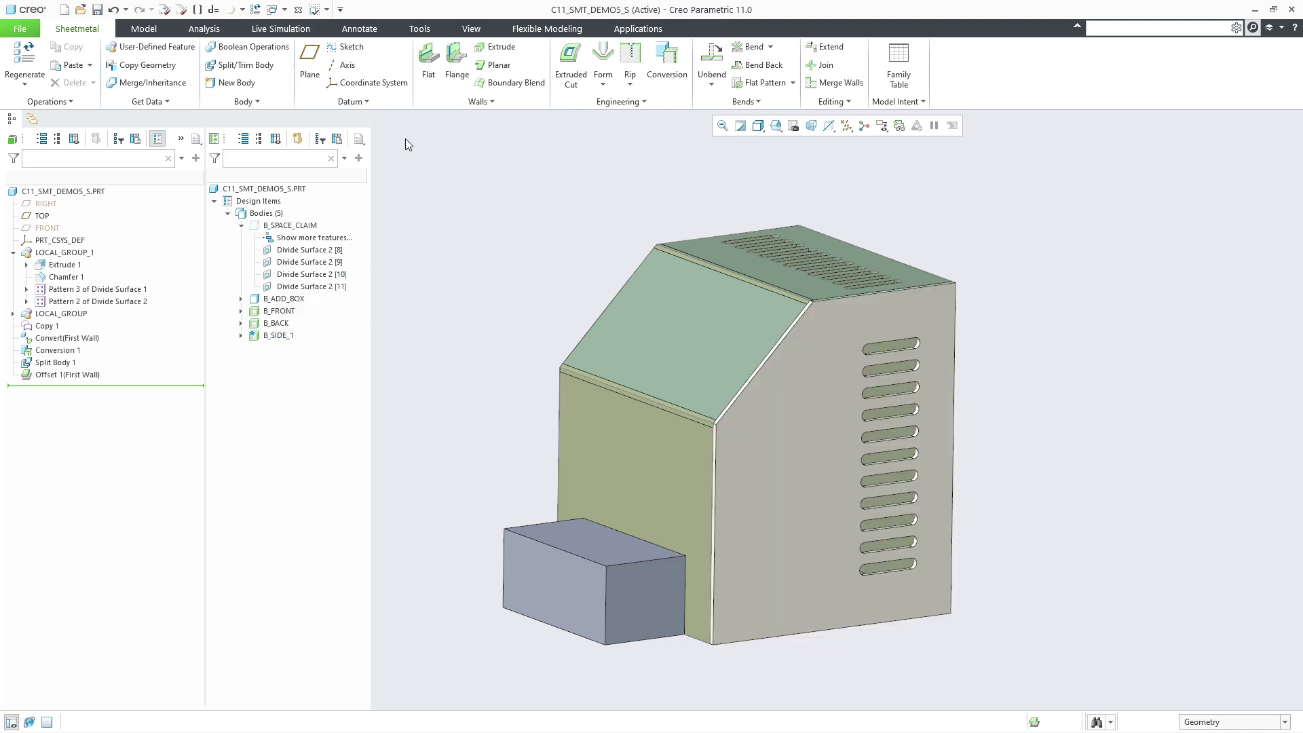
Step: Mirror B_SIDE_1 about the TOP plane and rename the mirrored body to B_SIDE_2
left_click(278, 335)
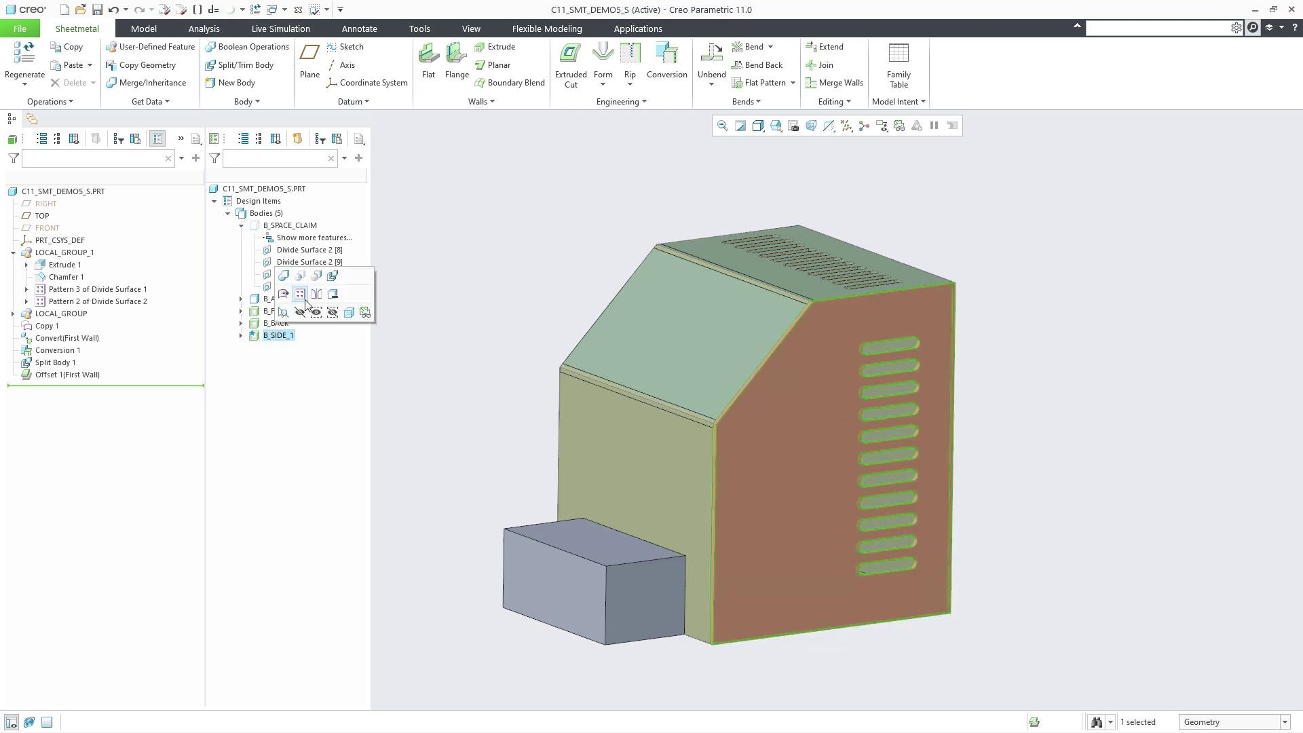
left_click(302, 299)
left_click(42, 215)
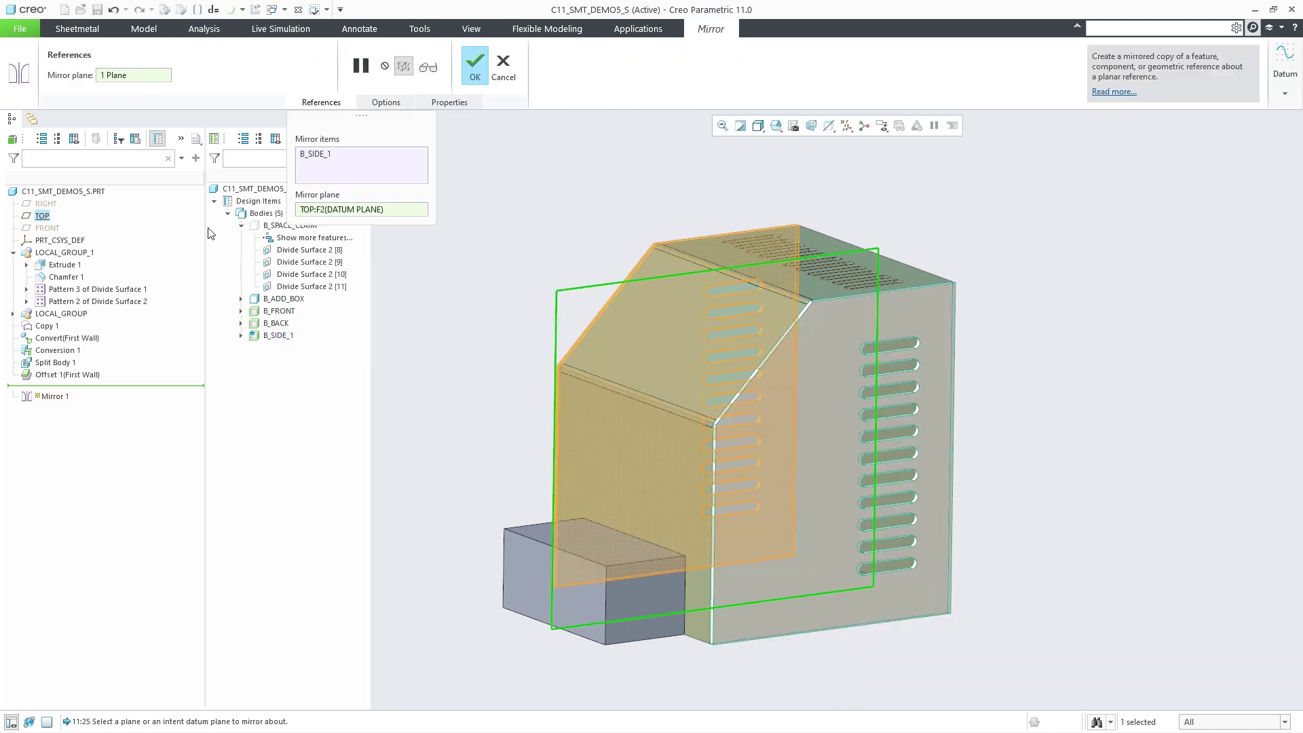
left_click(473, 63)
double_click(276, 347)
type("b side 2")
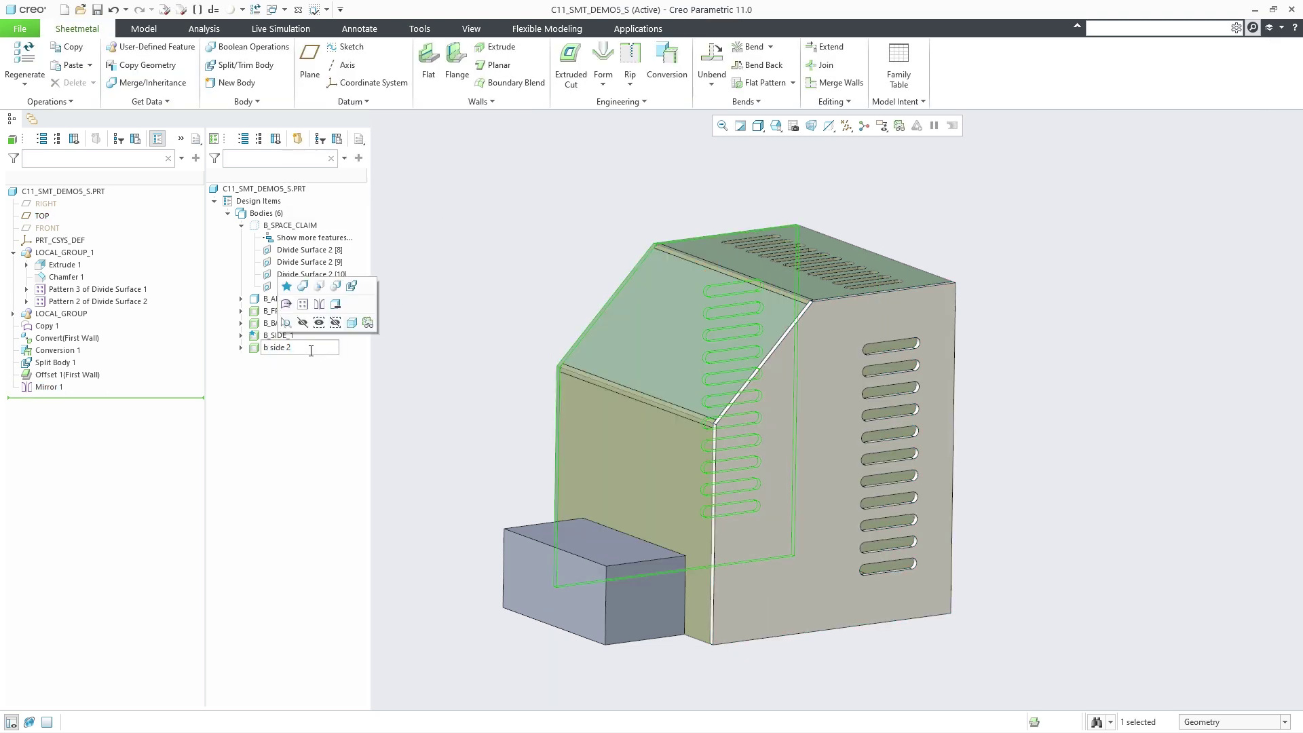
key("Return")
Step: Review the part's sheetmetal preferences, comparing the thickness settings of B_SIDE_1 and B_SIDE_2, without changing them
left_click(278, 335)
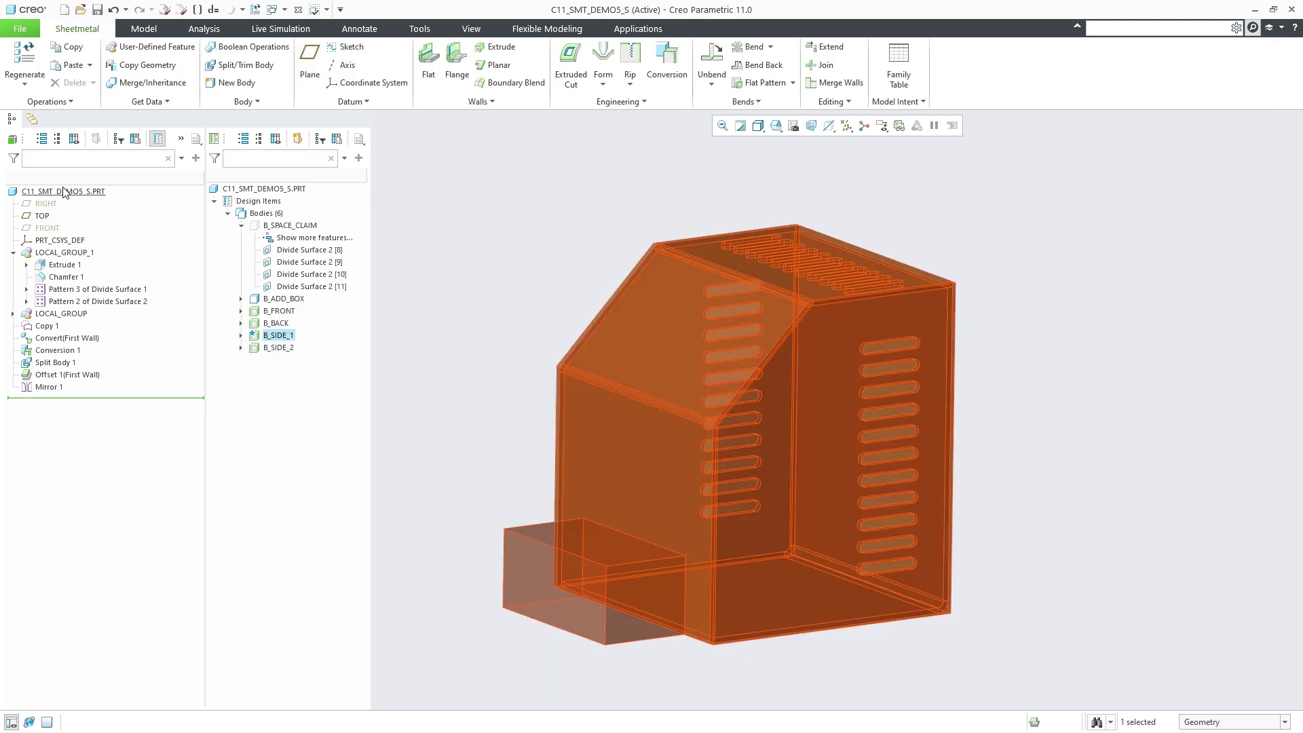
right_click(65, 193)
left_click(146, 384)
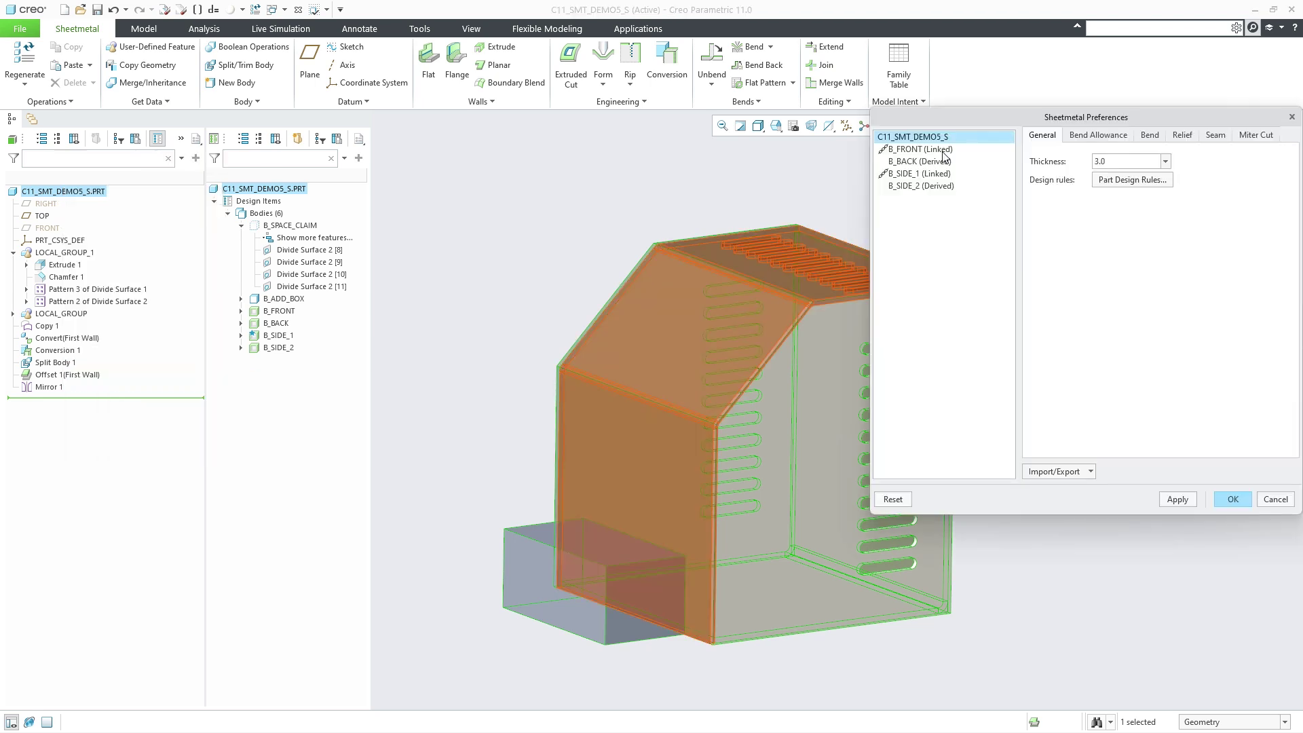
left_click(937, 175)
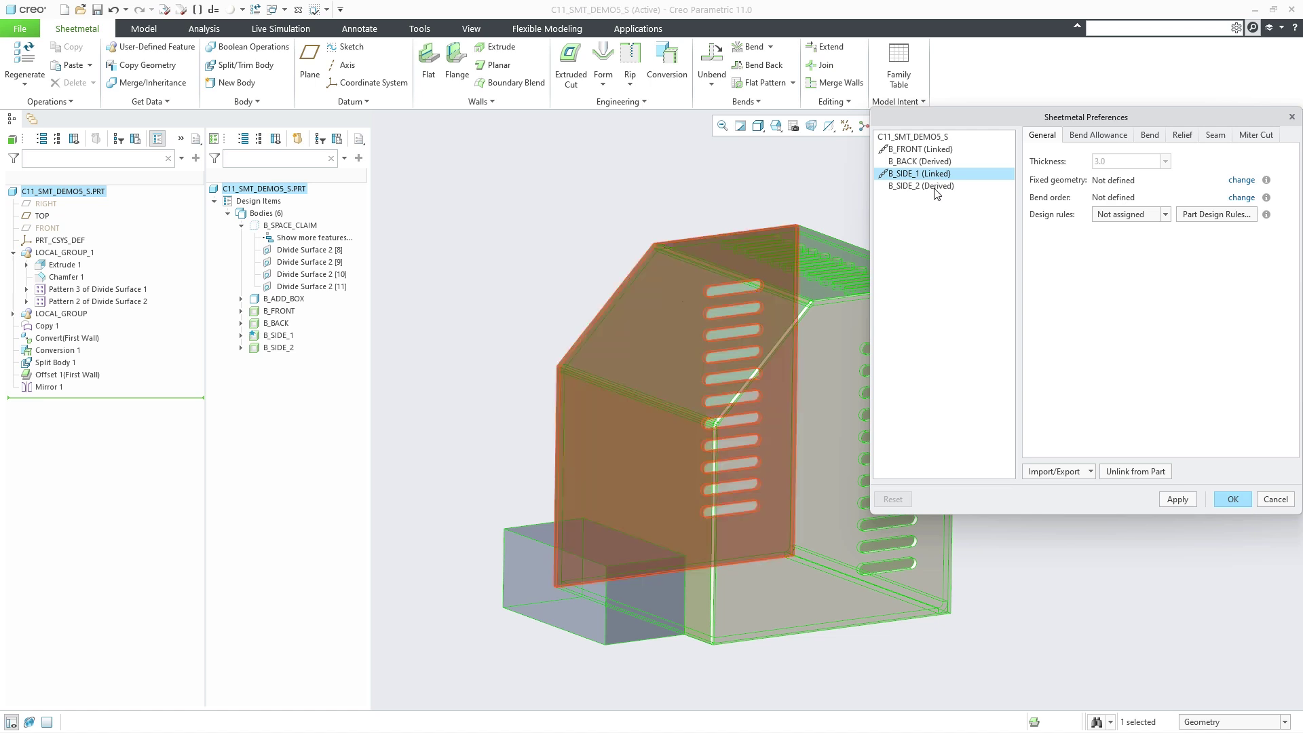
left_click(936, 186)
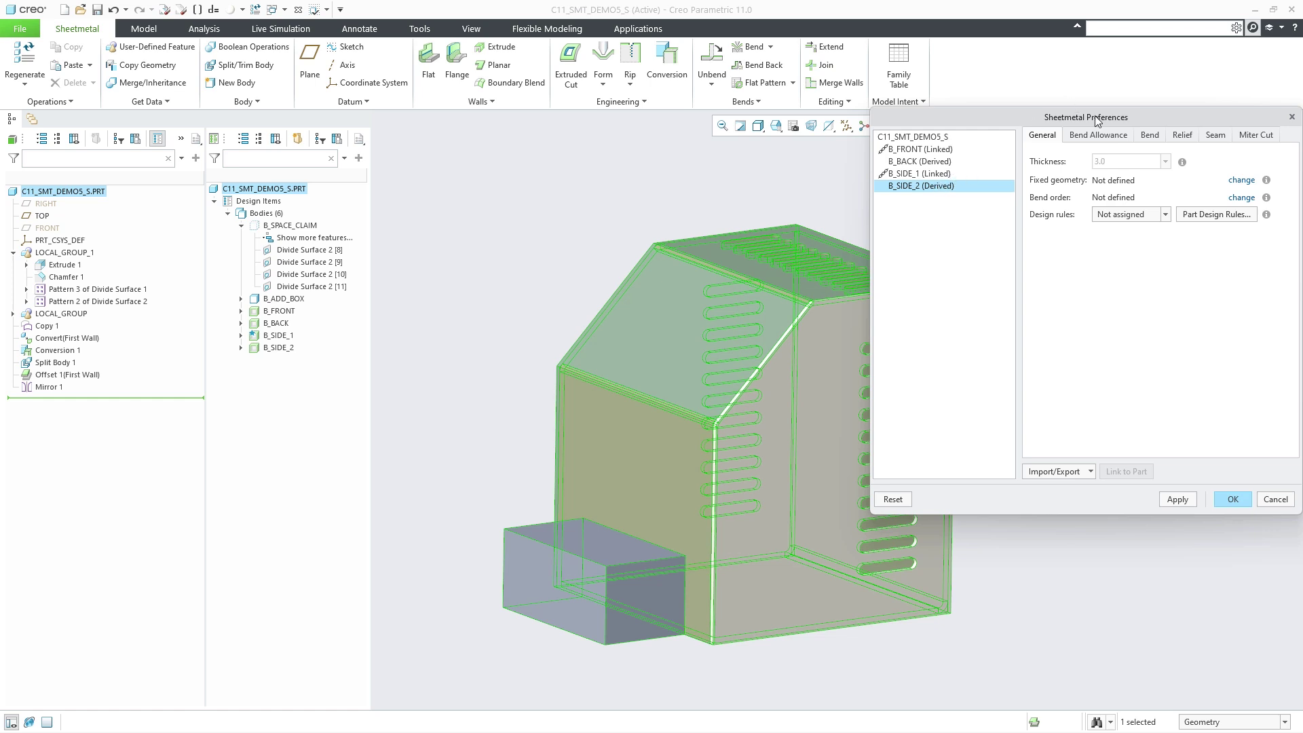
mouse_move(1183, 165)
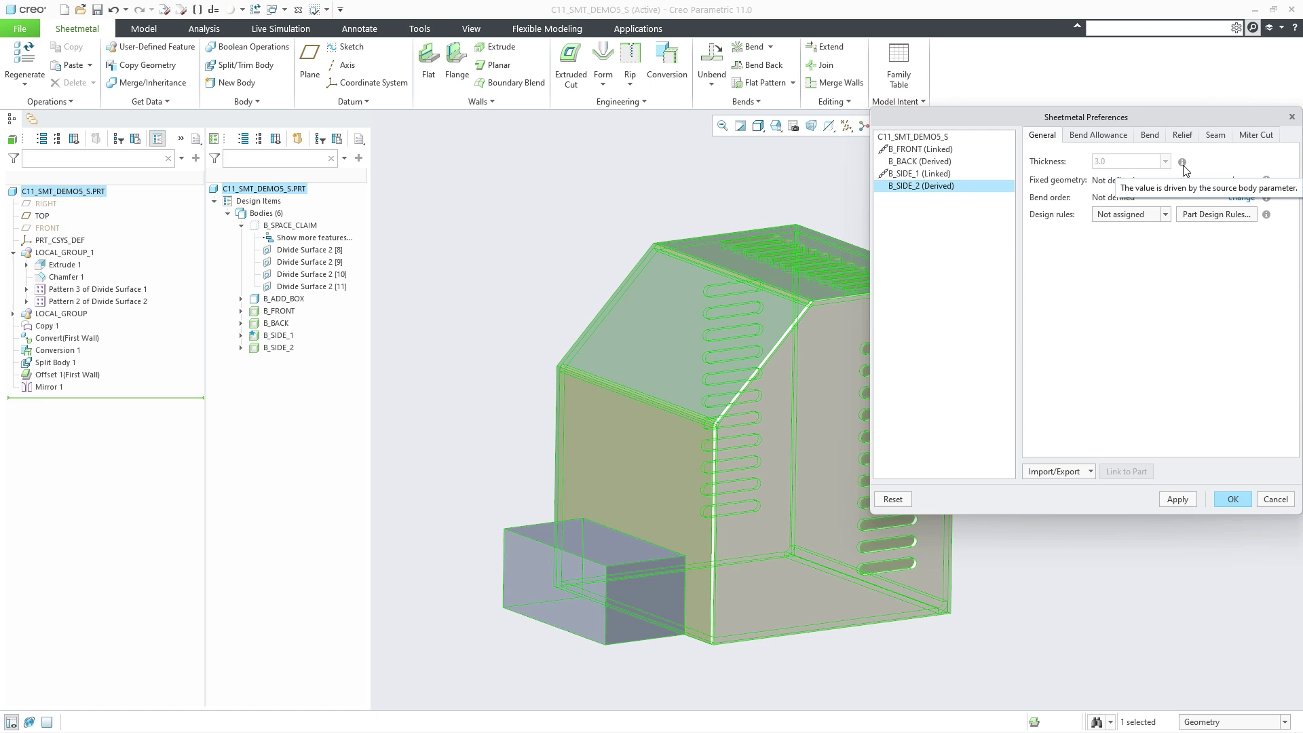
key("Escape")
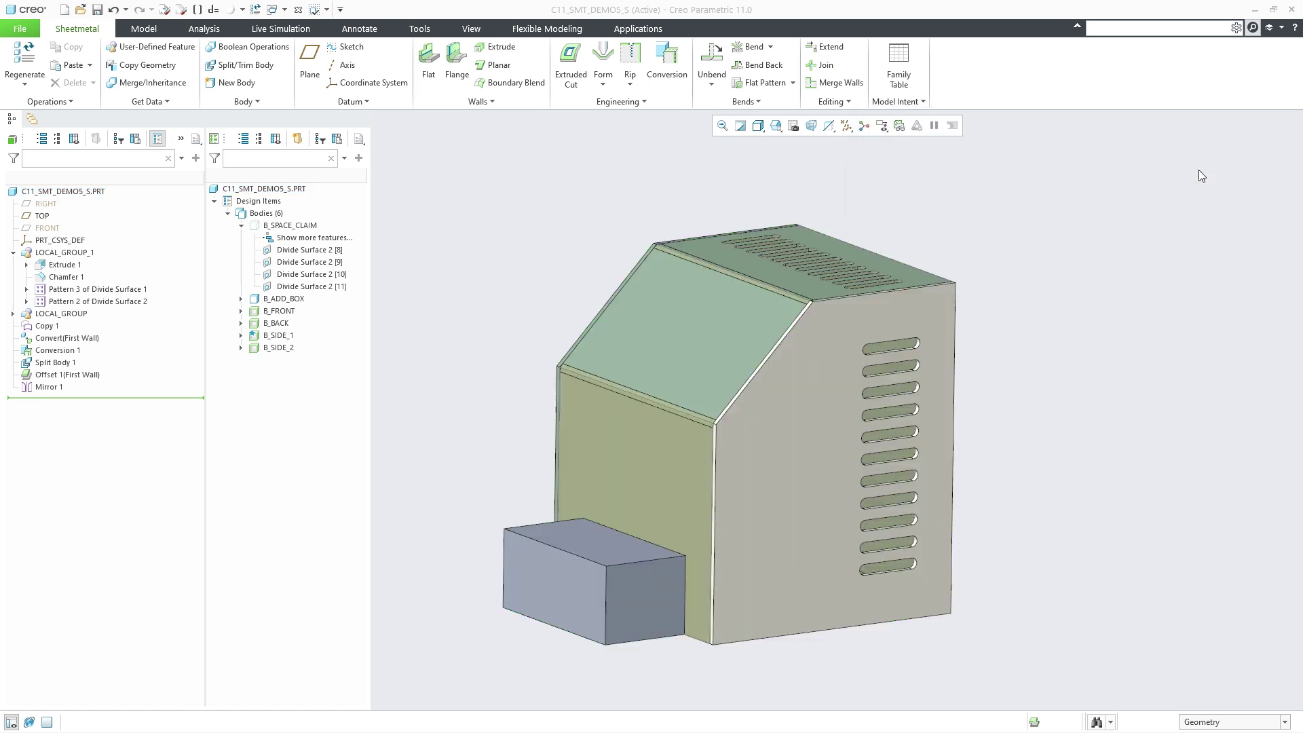
Step: Convert the B_ADD_BOX body to sheet metal with a side face as driving surface, the top face included, and a thickness of 3
left_click(283, 305)
right_click(288, 300)
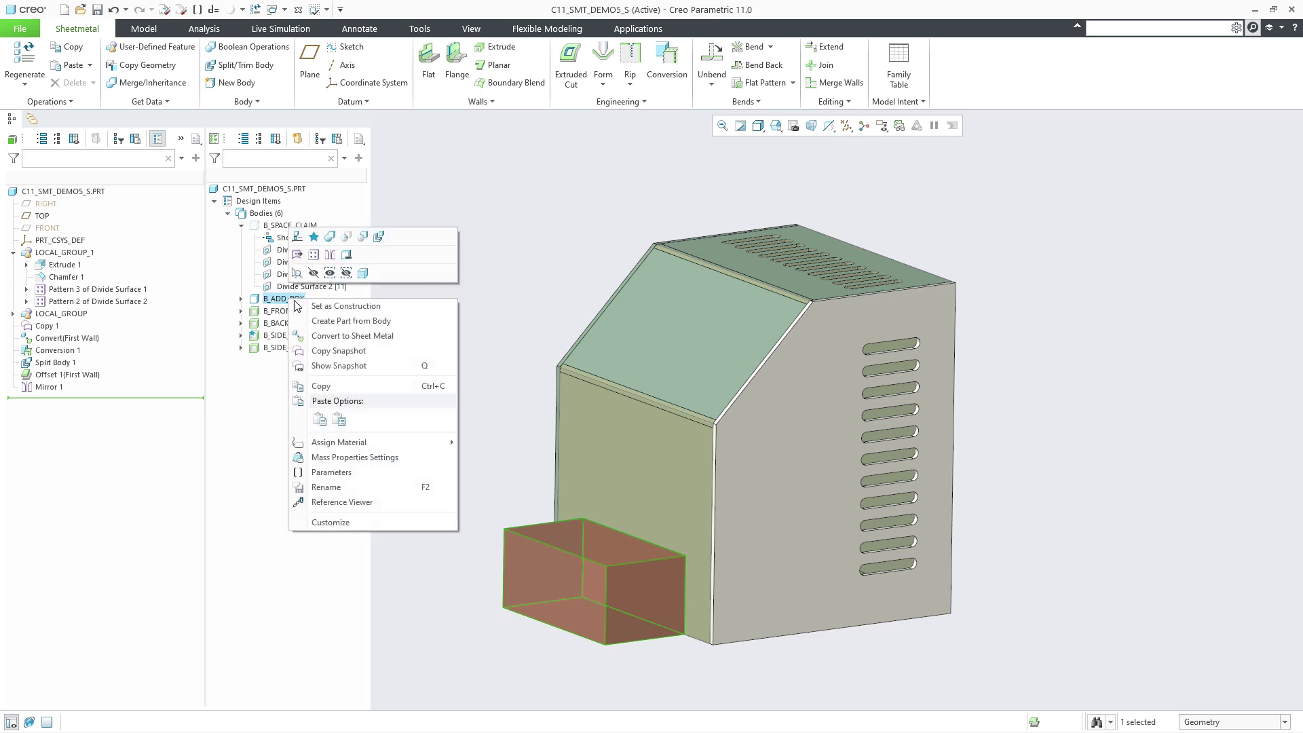
left_click(365, 337)
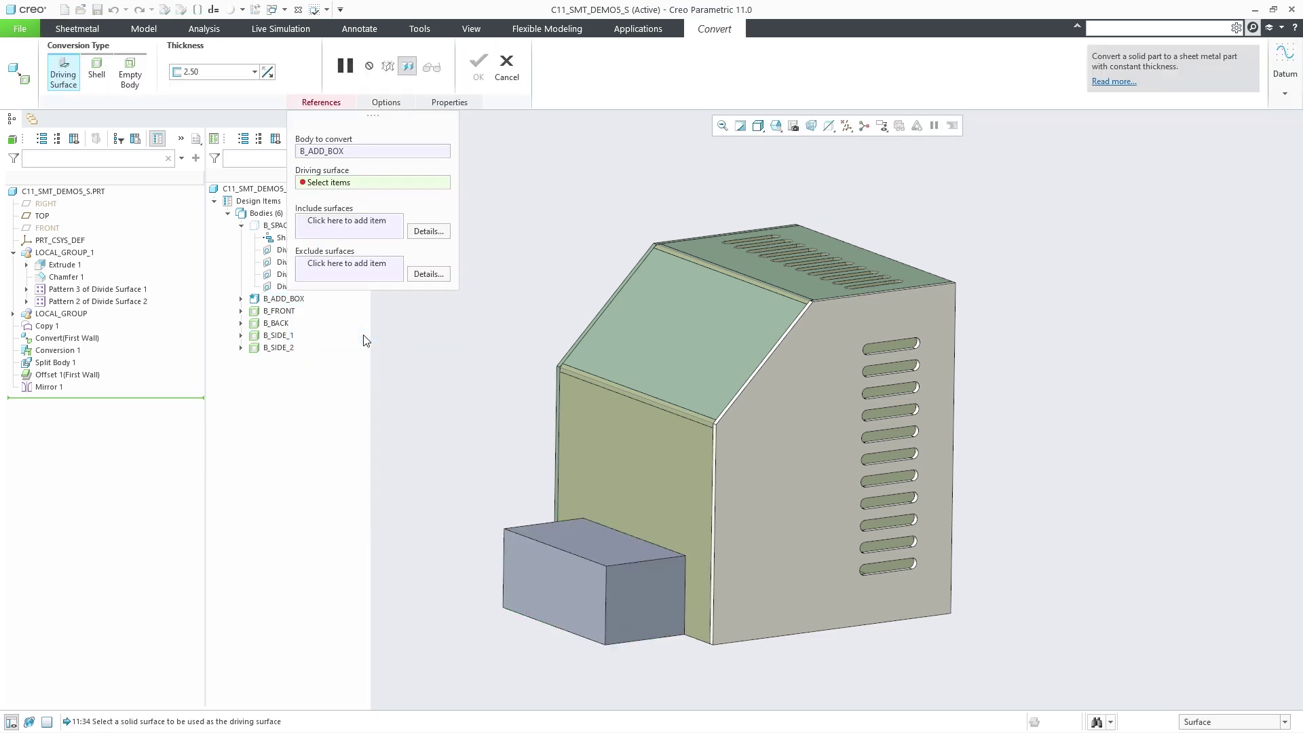
left_click(648, 596)
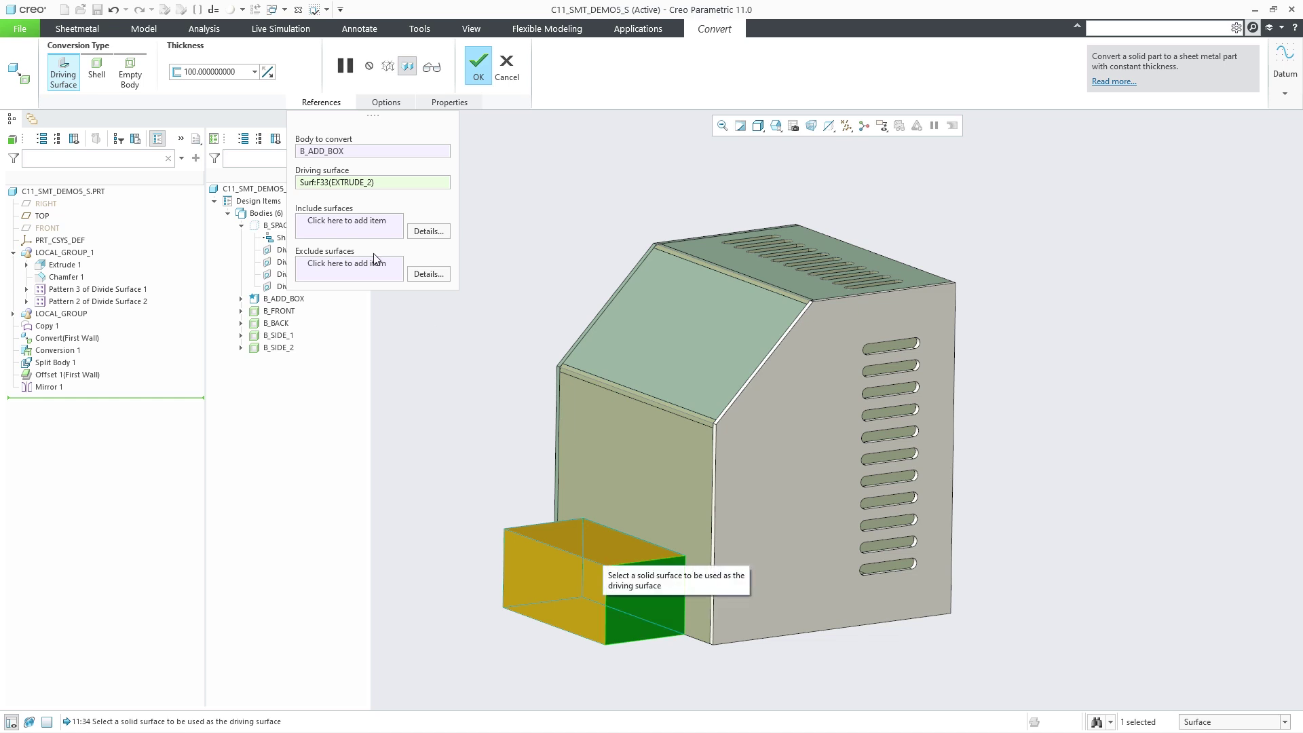
left_click(359, 228)
left_click(592, 553)
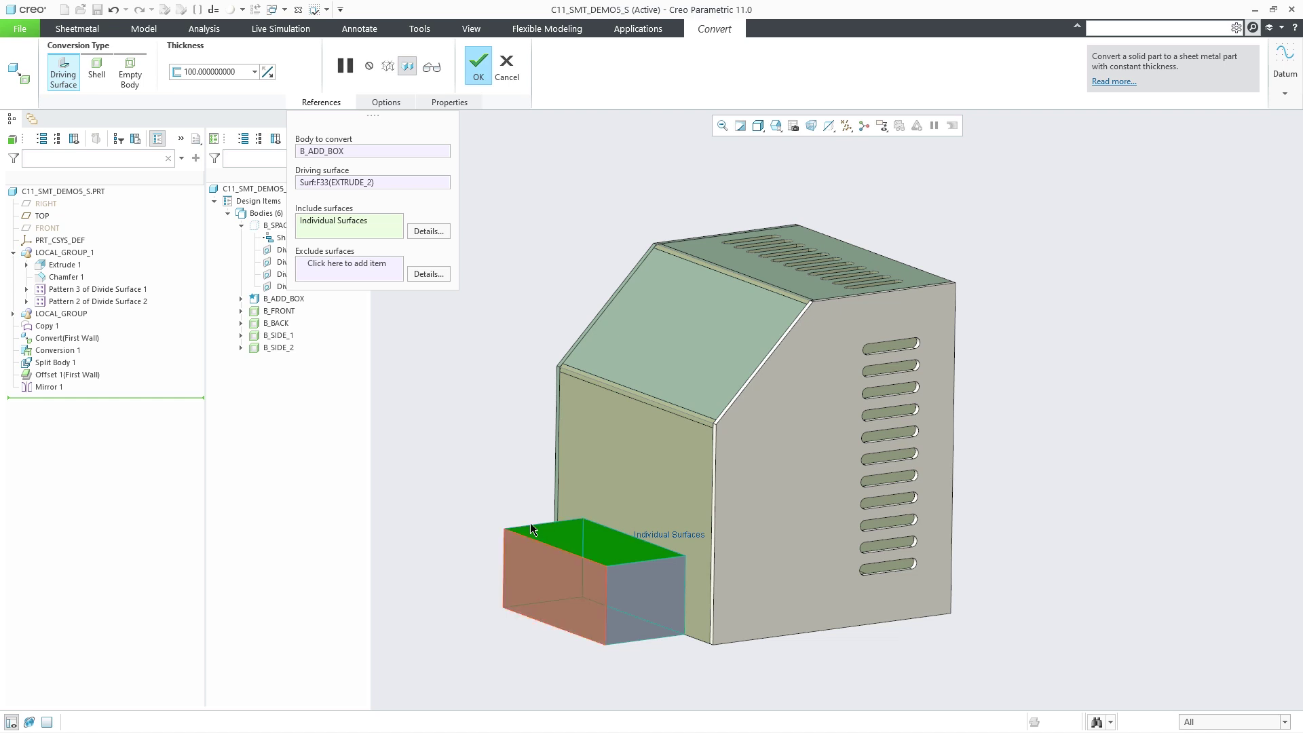
left_click(243, 72)
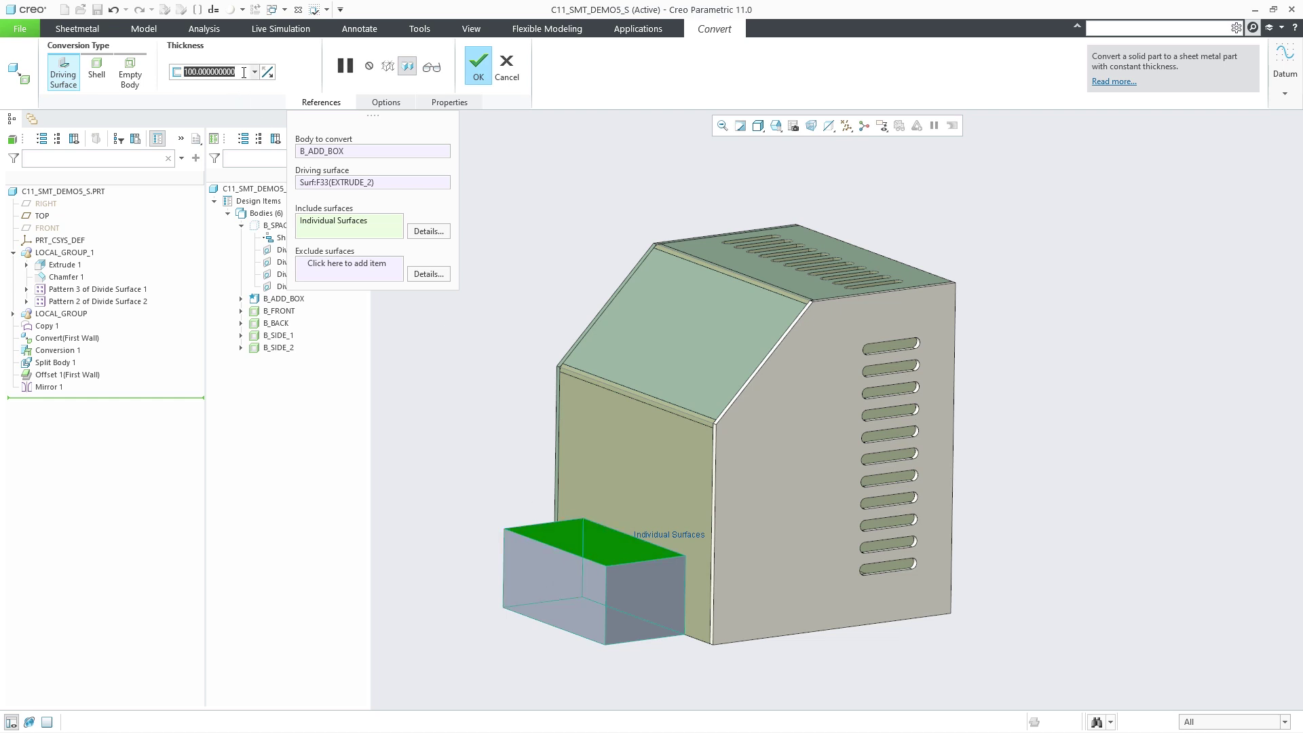
type("3")
key("Return")
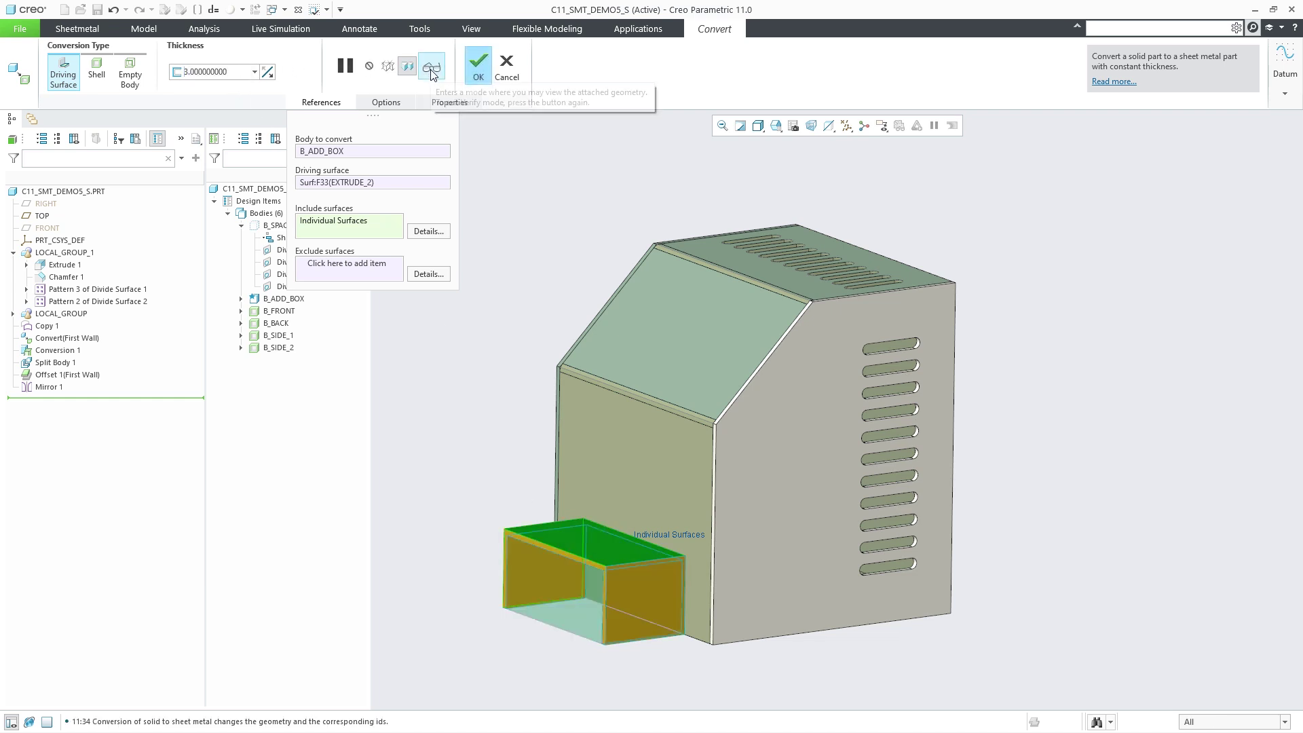
left_click(470, 63)
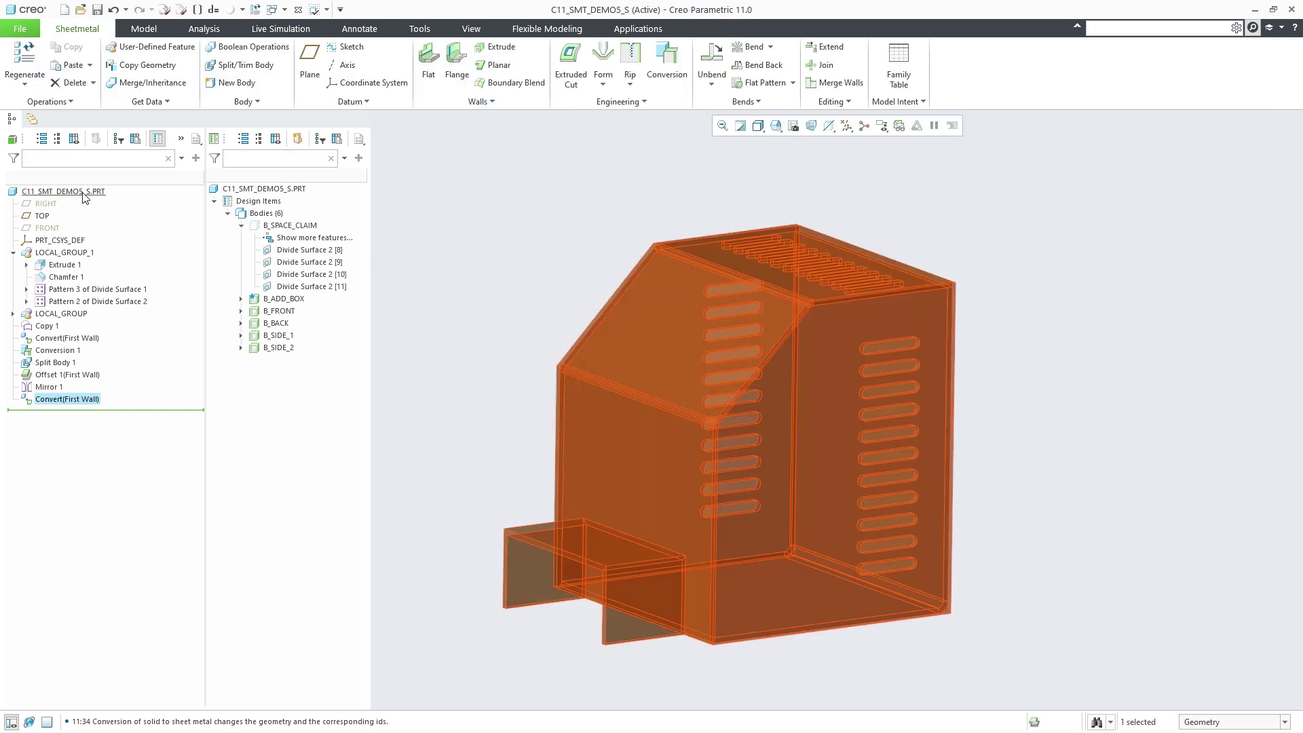
Step: Check in the part's sheetmetal preferences whether B_ADD_BOX is linked to the part
right_click(84, 193)
left_click(162, 387)
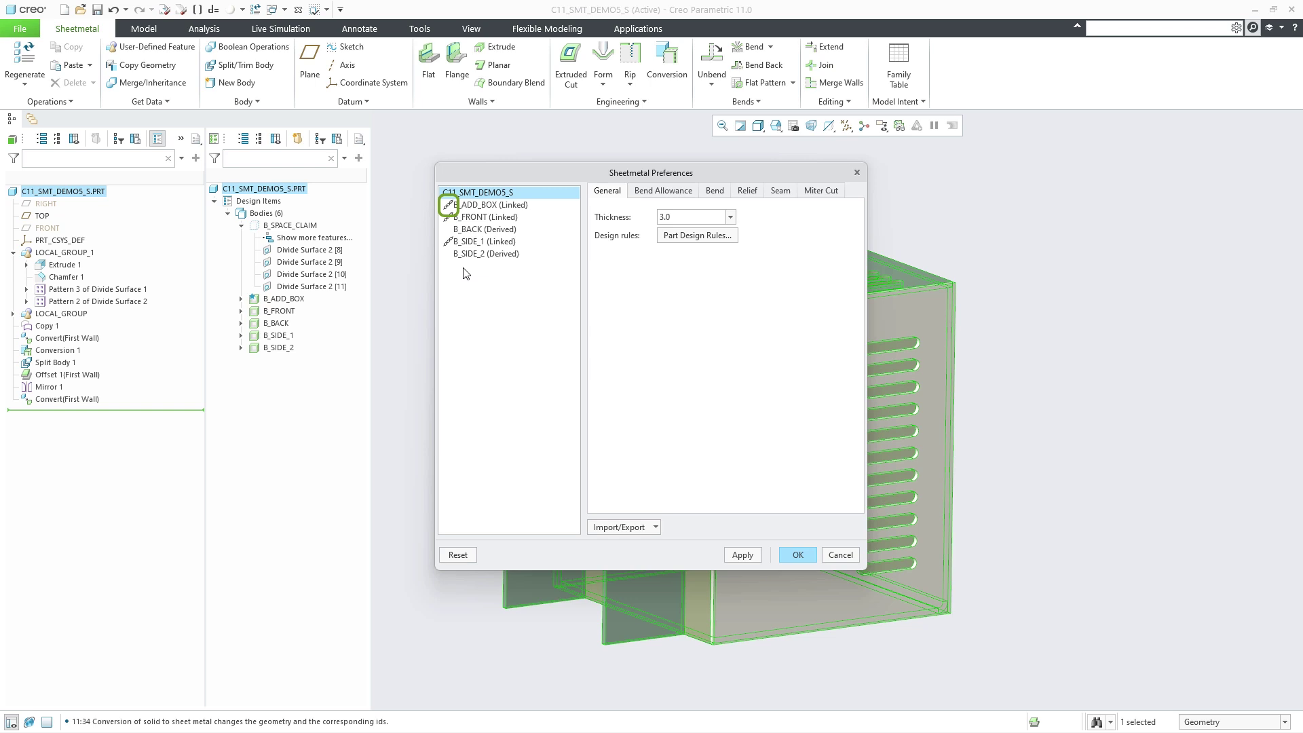
key("Return")
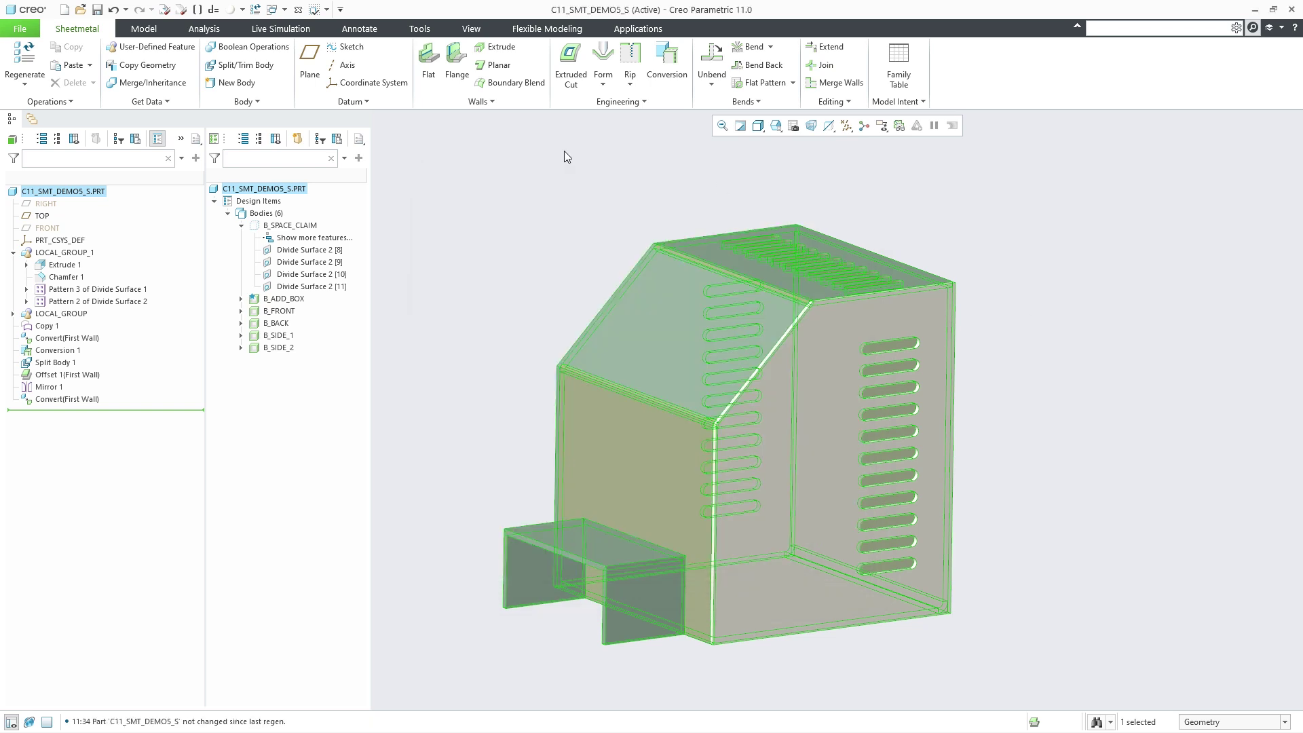
Step: Undo the sheet metal conversion of B_ADD_BOX
left_click(67, 399)
left_click(113, 10)
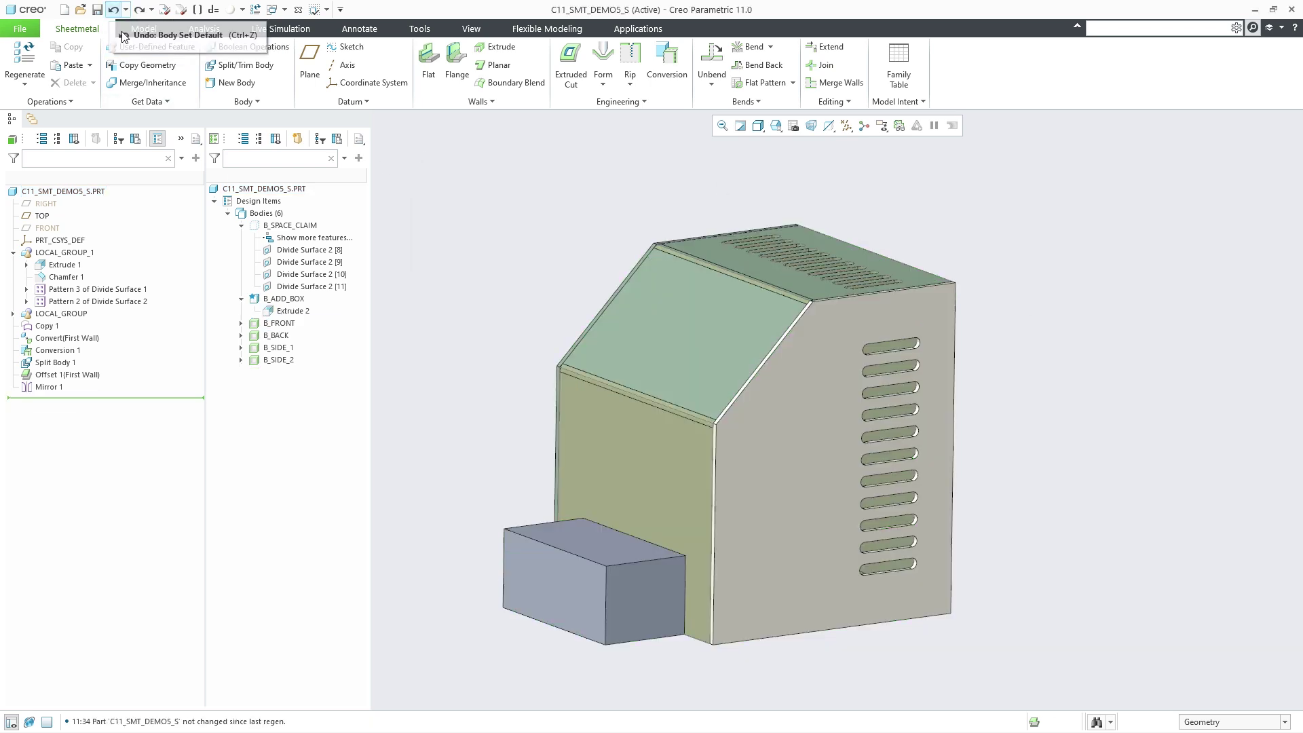
Step: Convert B_ADD_BOX to sheet metal with a thickness of 2.5, its top face as driving surface and a side face included
right_click(280, 306)
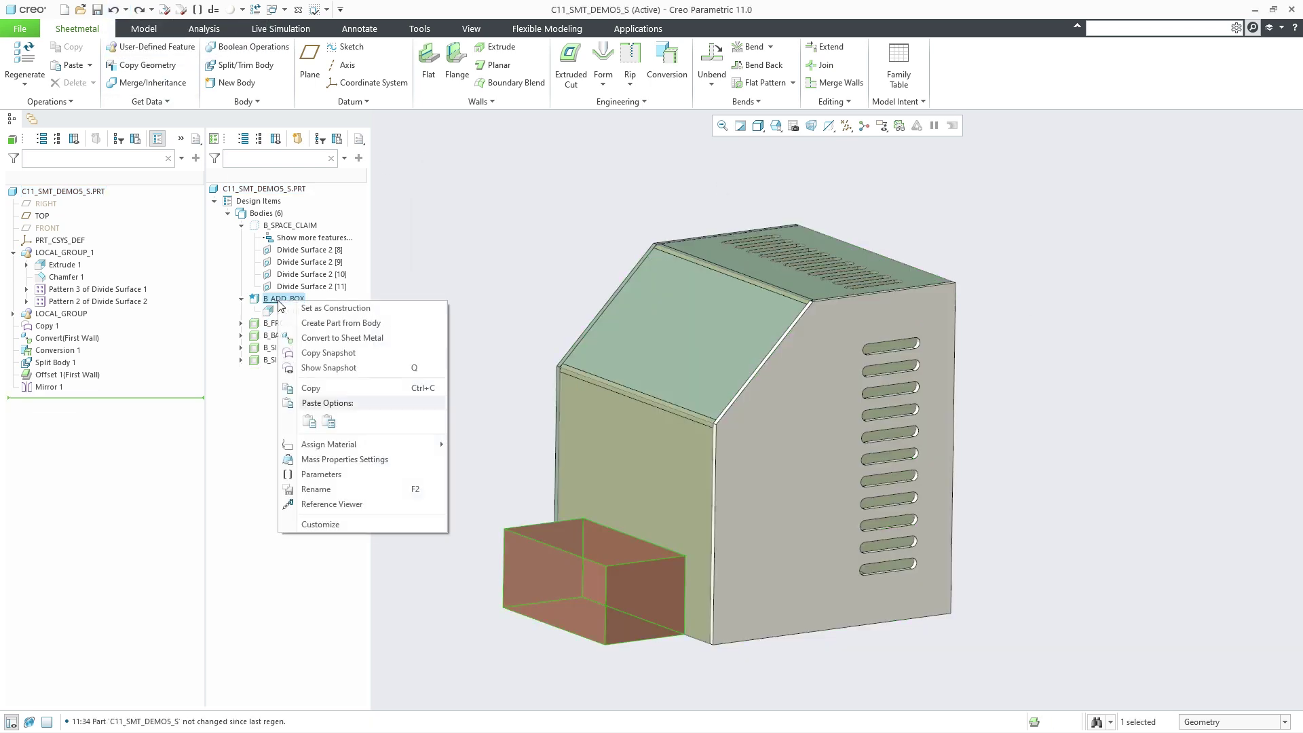
left_click(416, 337)
double_click(223, 72)
type("2.")
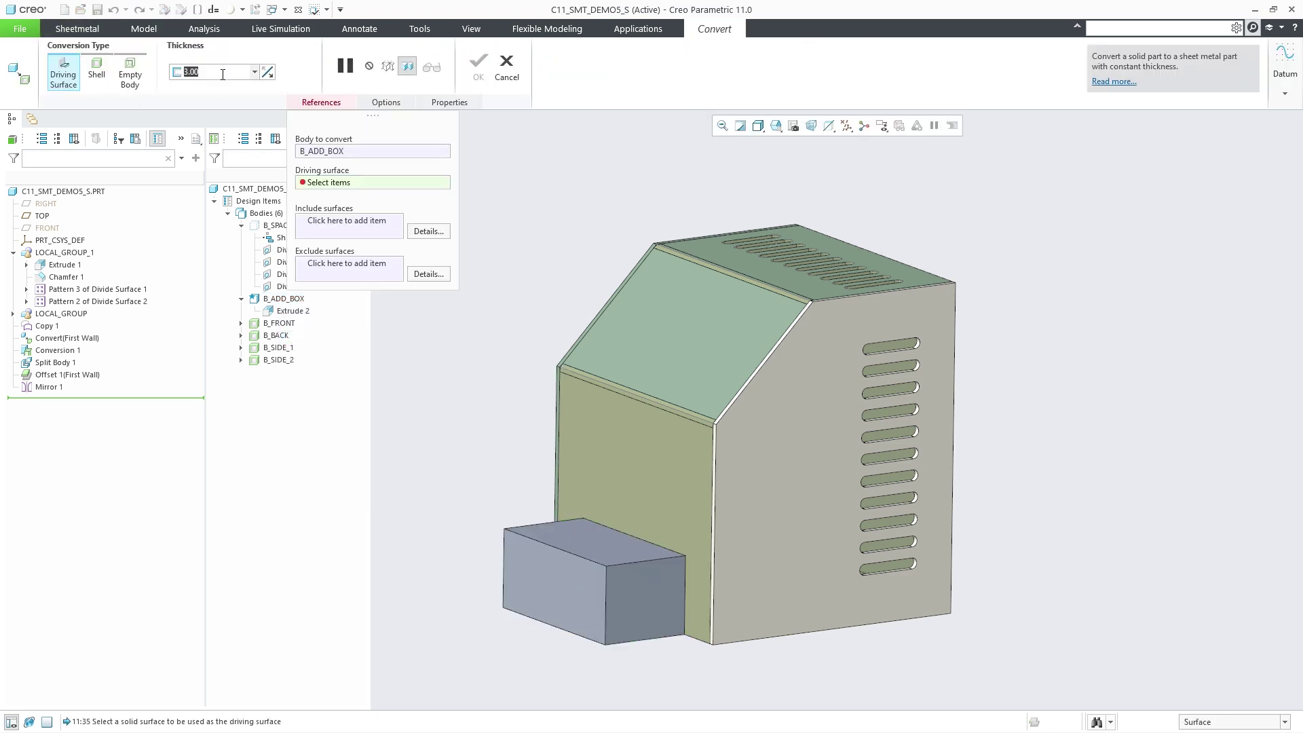
type("5")
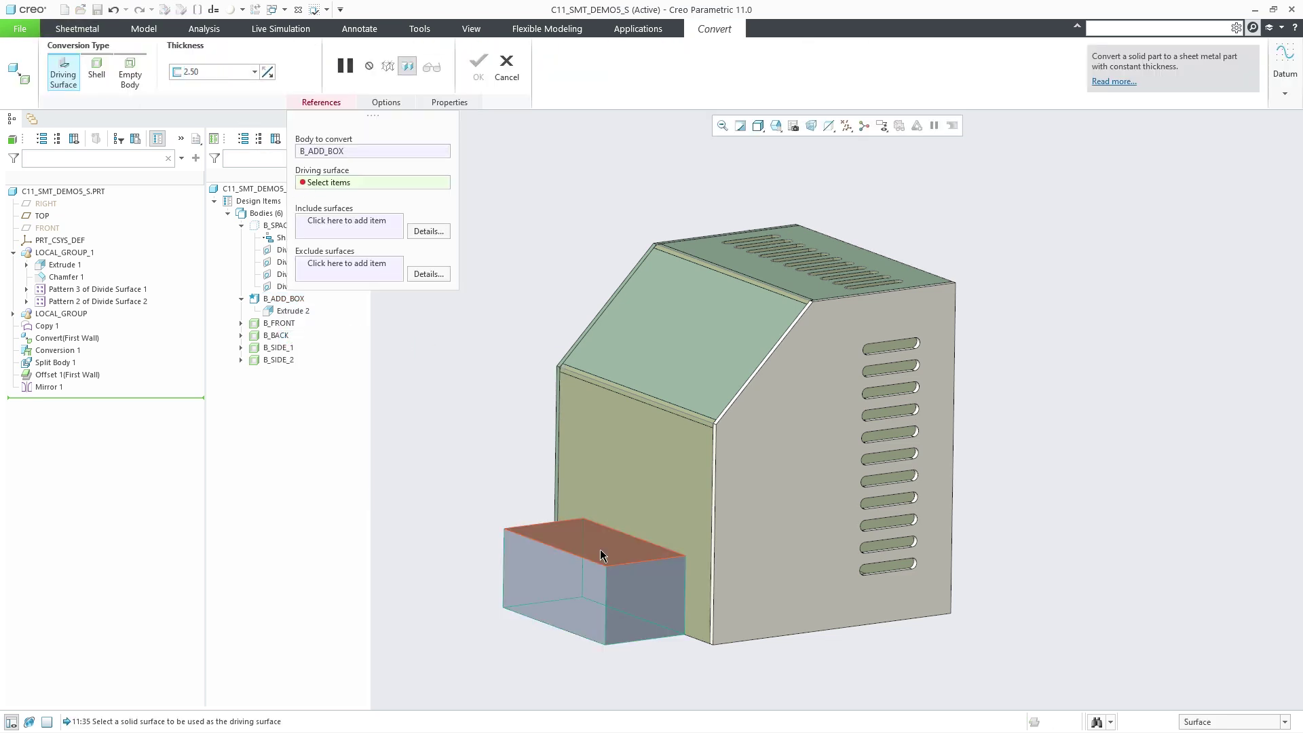
left_click(600, 548)
left_click(747, 409)
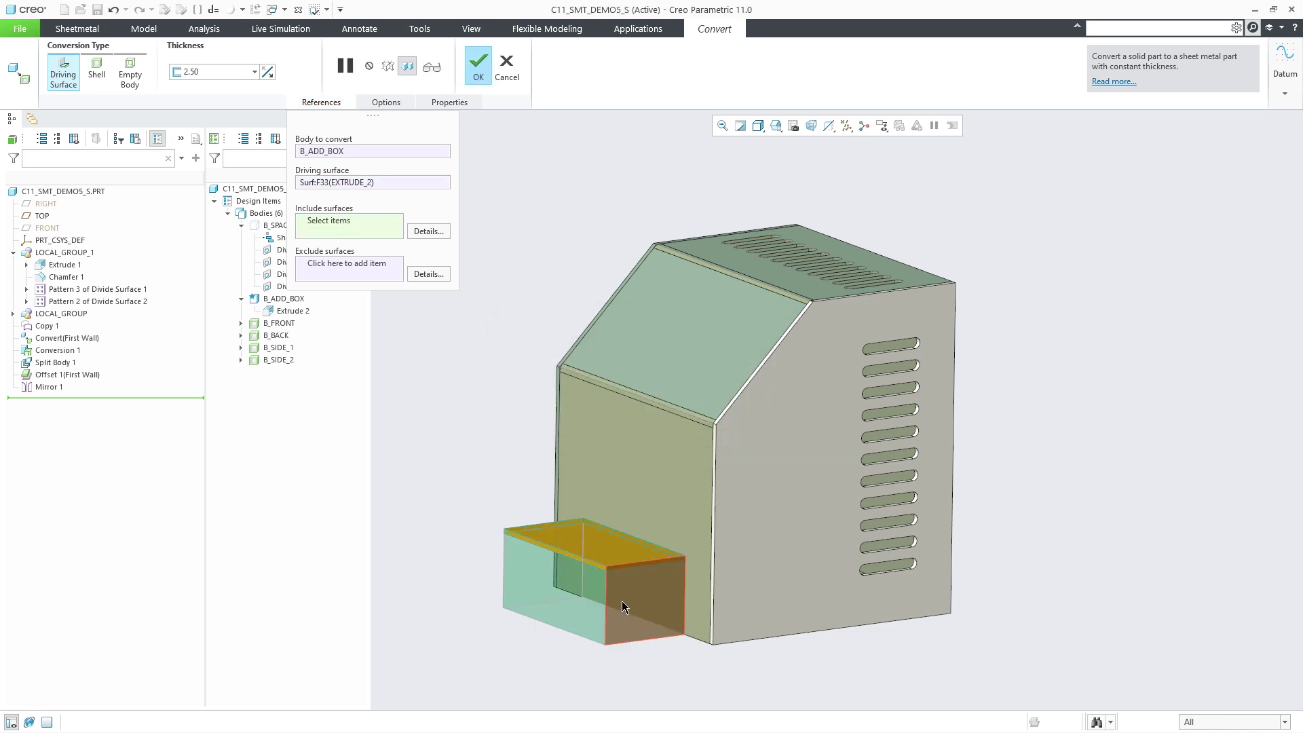
middle_click(438, 445)
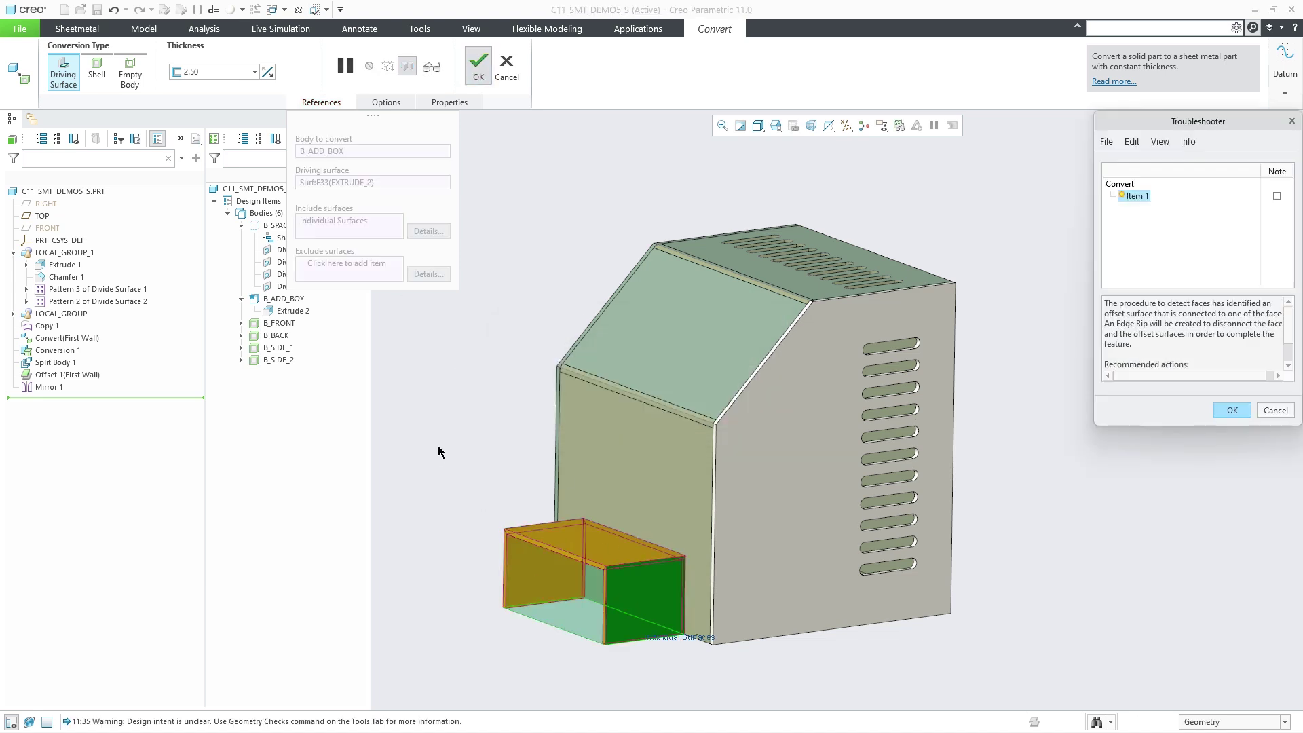
left_click(441, 451)
Step: Review the thickness and part link of B_ADD_BOX in the sheetmetal preferences
right_click(48, 192)
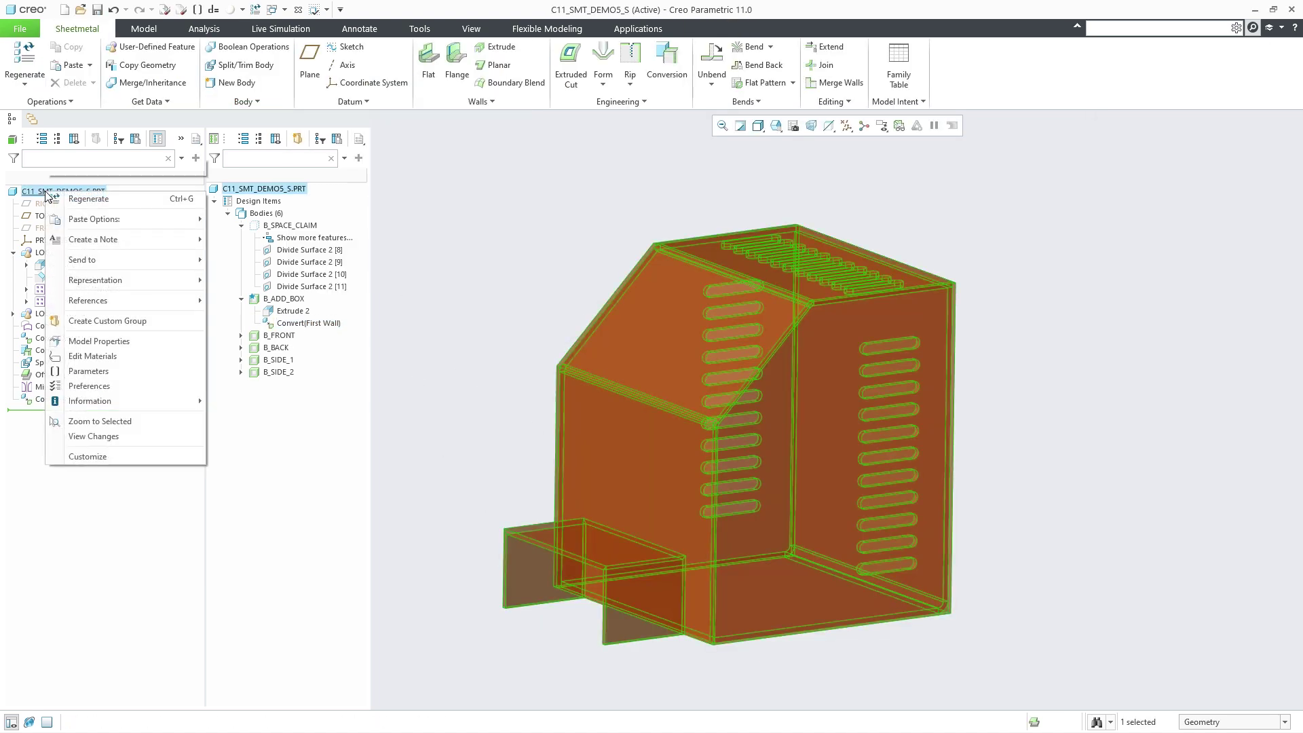
left_click(81, 390)
left_click(763, 156)
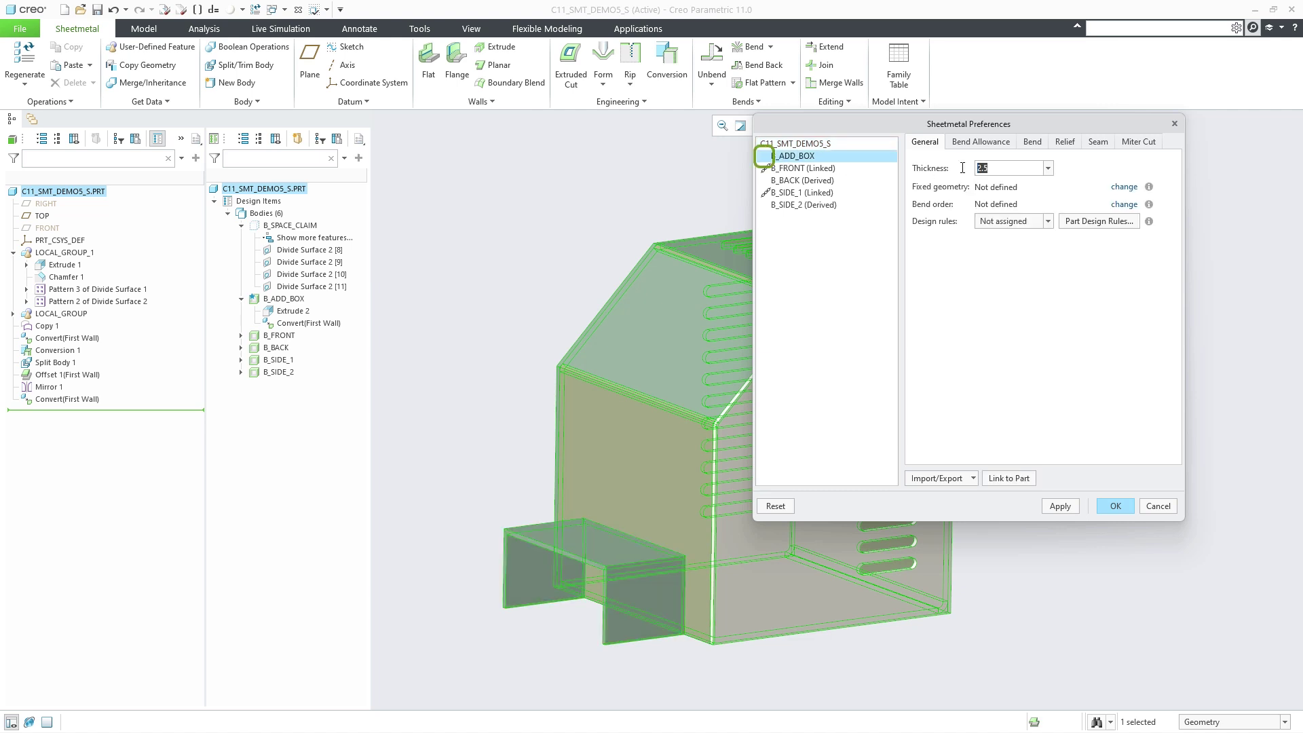
left_click_drag(1011, 125, 1133, 109)
Step: Set the sheetmetal thickness of C11_SMT_DEMO5_S to 6.0 at part level and apply it
left_click(931, 127)
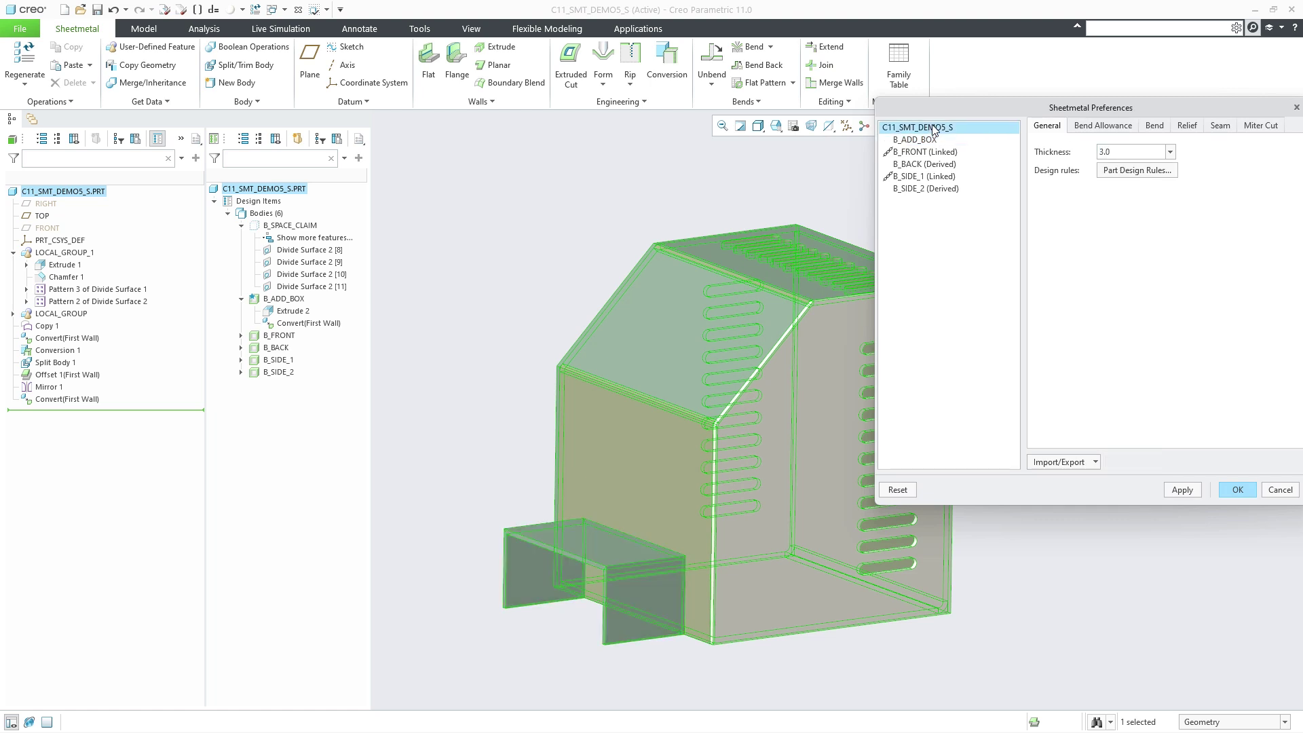
double_click(1138, 152)
type("6.0")
left_click(1175, 485)
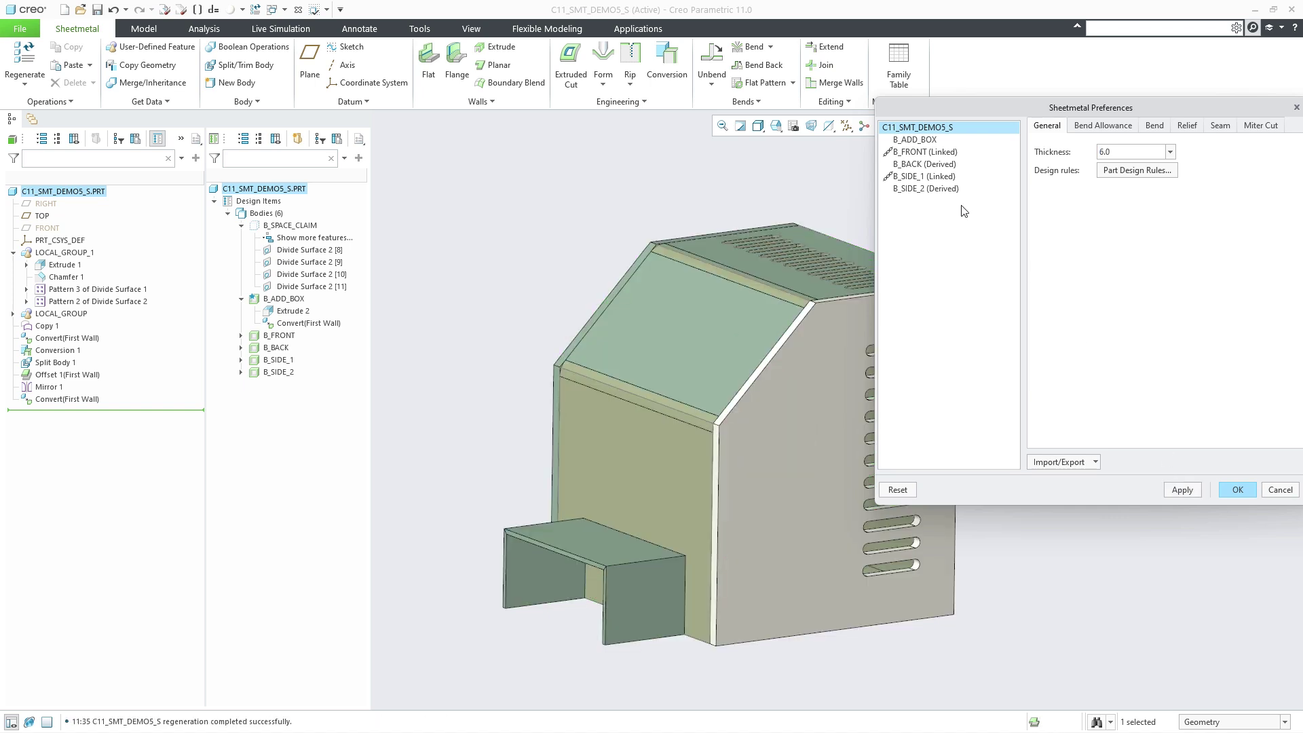
Step: Check the thickness of B_ADD_BOX, restore the part-level thickness to 3.0 and close the sheetmetal preferences
left_click(918, 140)
left_click(948, 128)
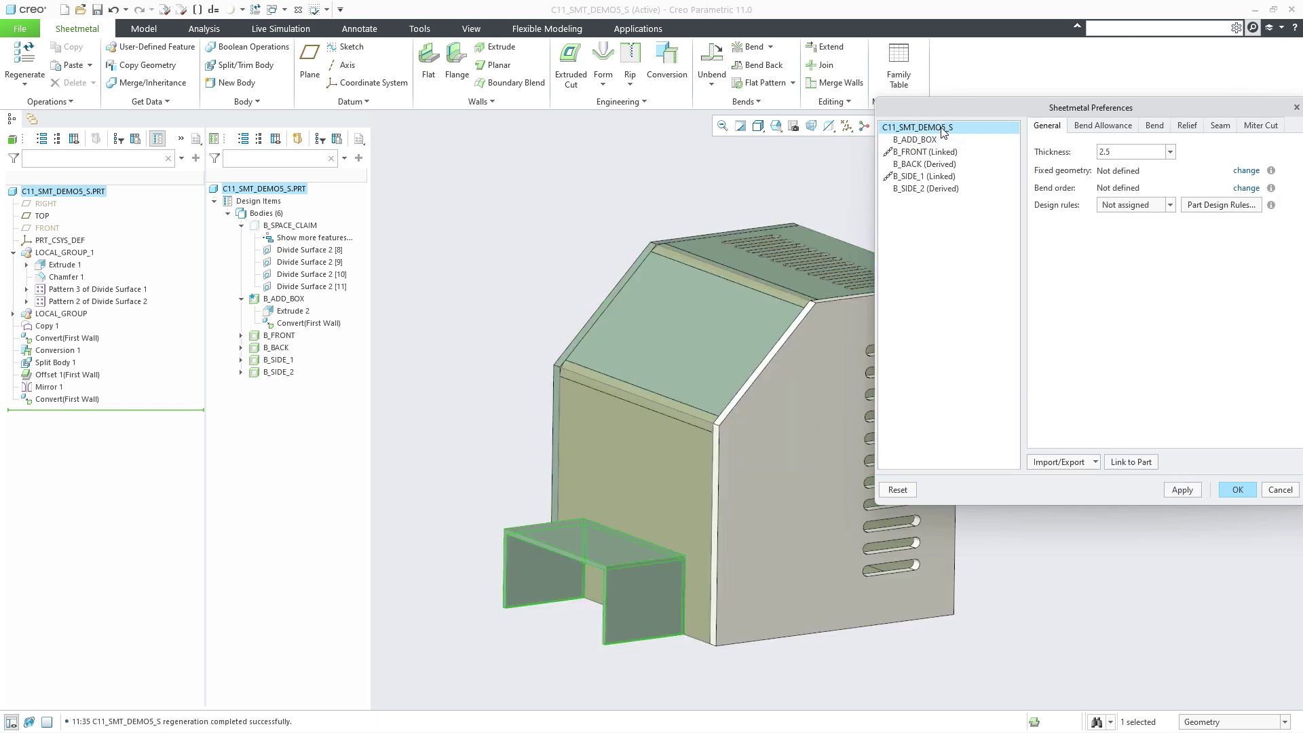
double_click(1103, 151)
type("3.0")
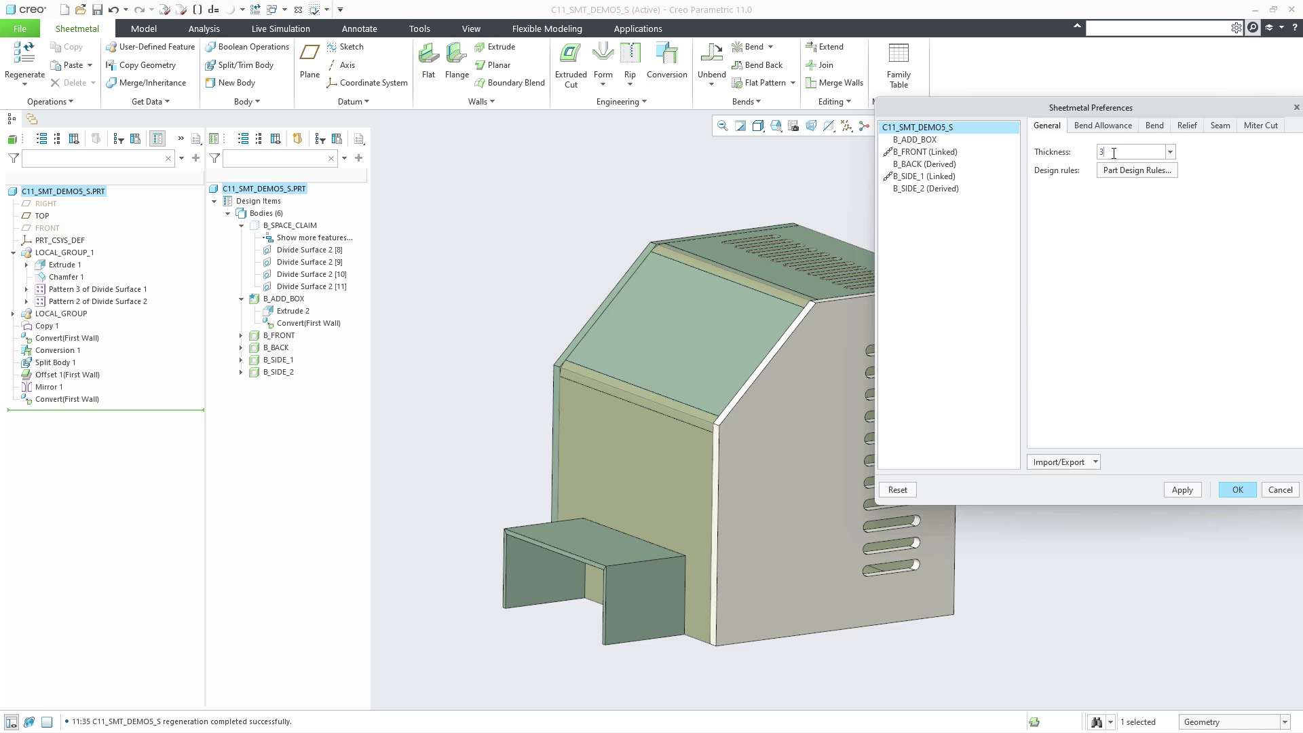
left_click(1182, 490)
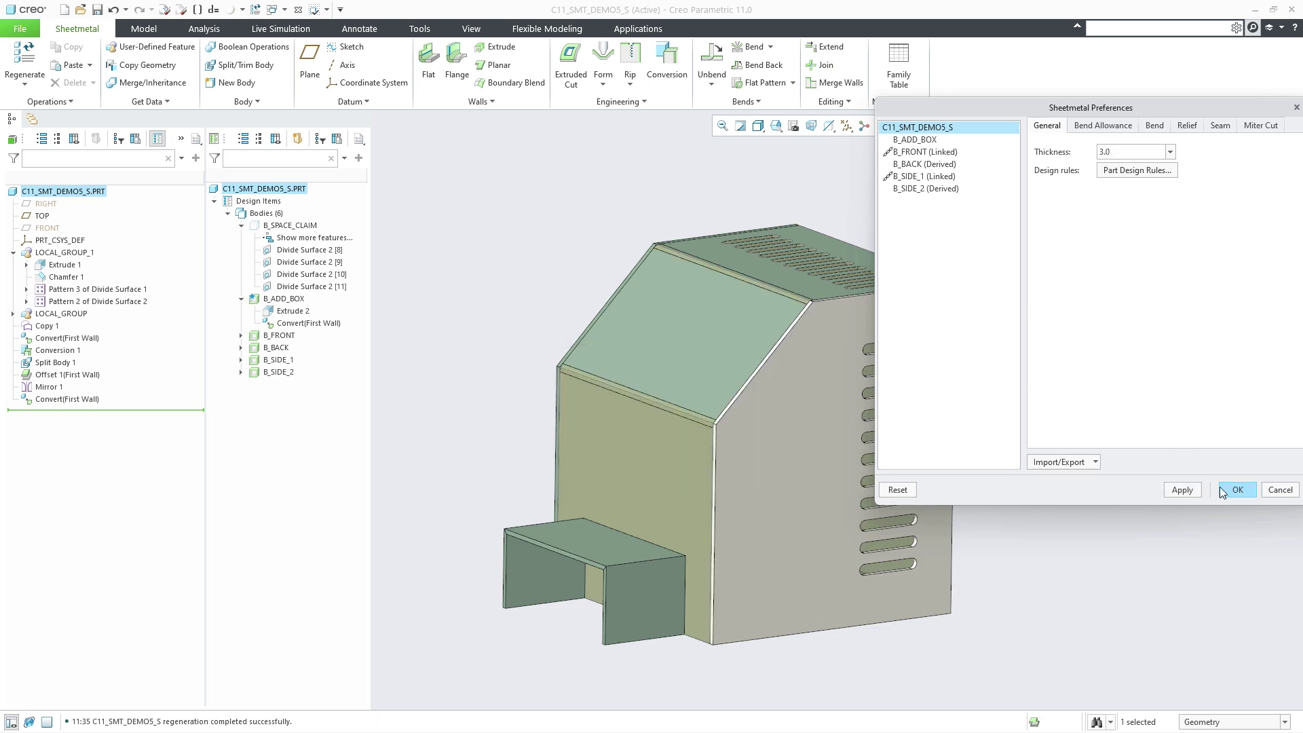
left_click(1237, 489)
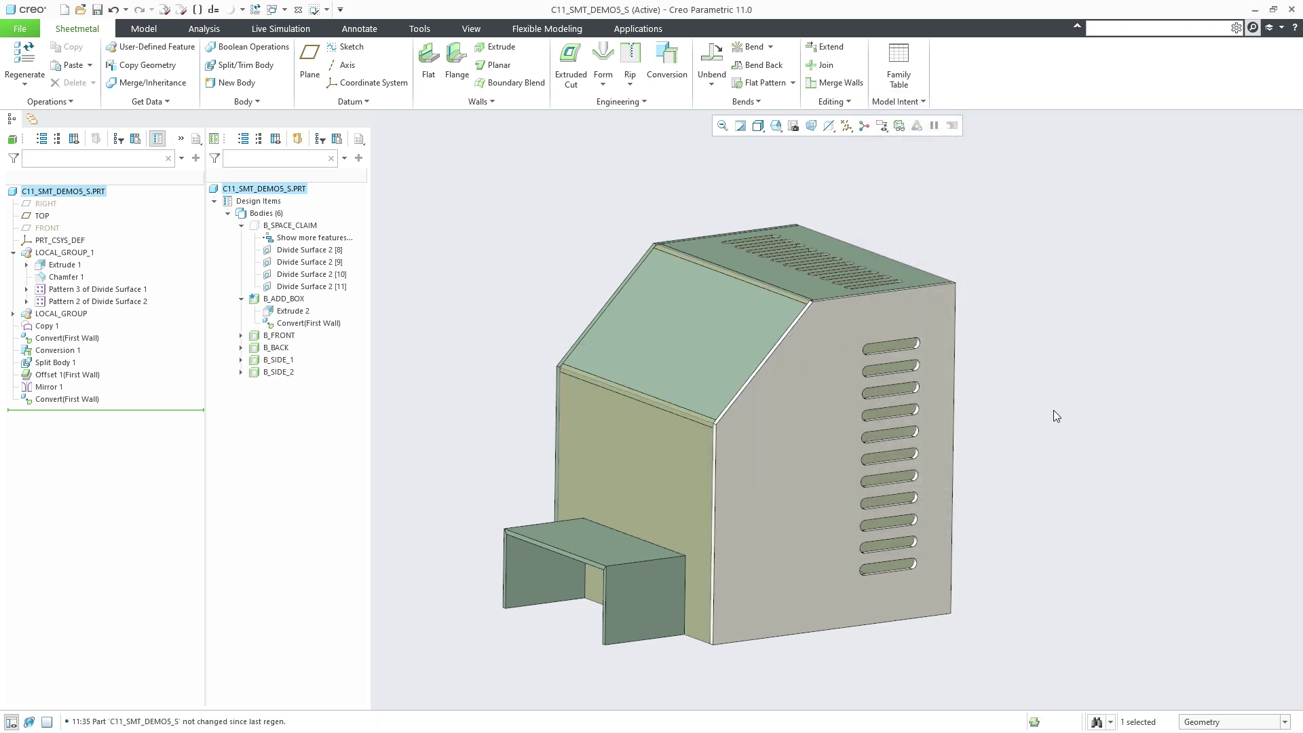
left_click(1054, 410)
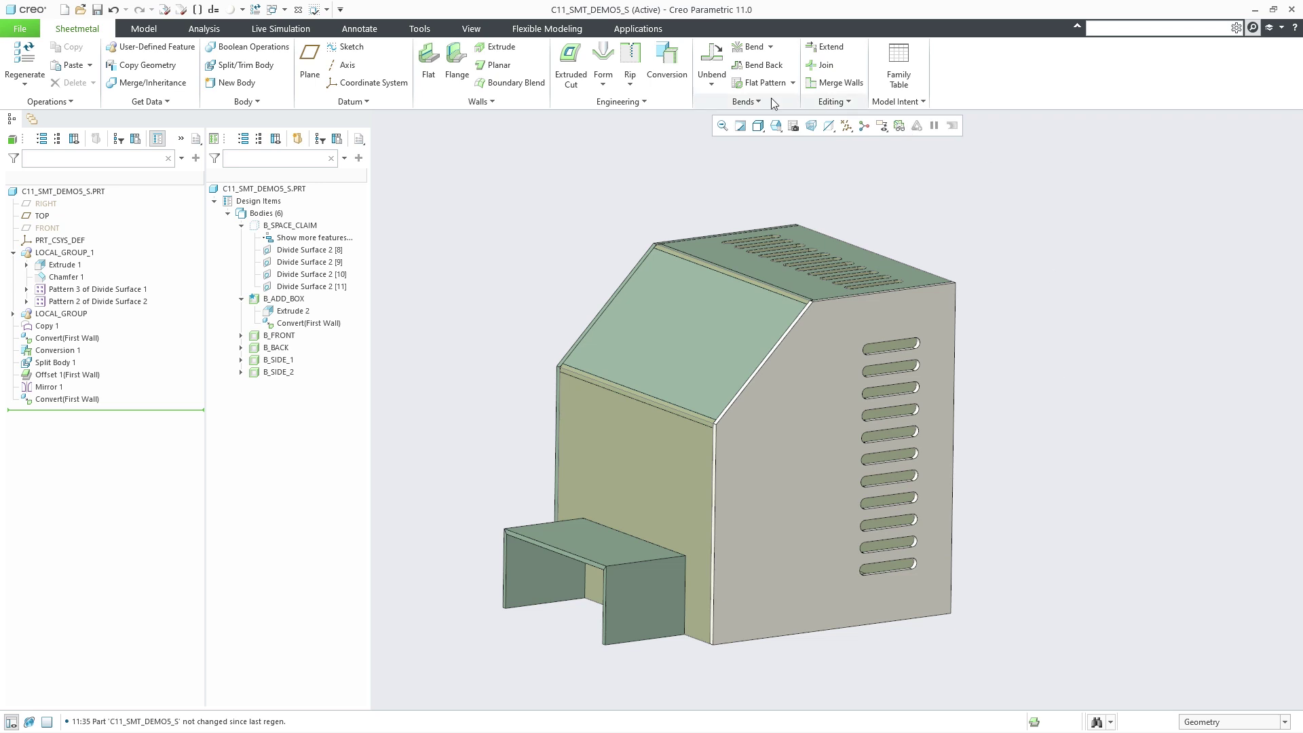
Step: Use a Conversion feature on B_ADD_BOX to add edge bends with inside radius 2.5 to its two sharp top edges
left_click(667, 68)
left_click(130, 73)
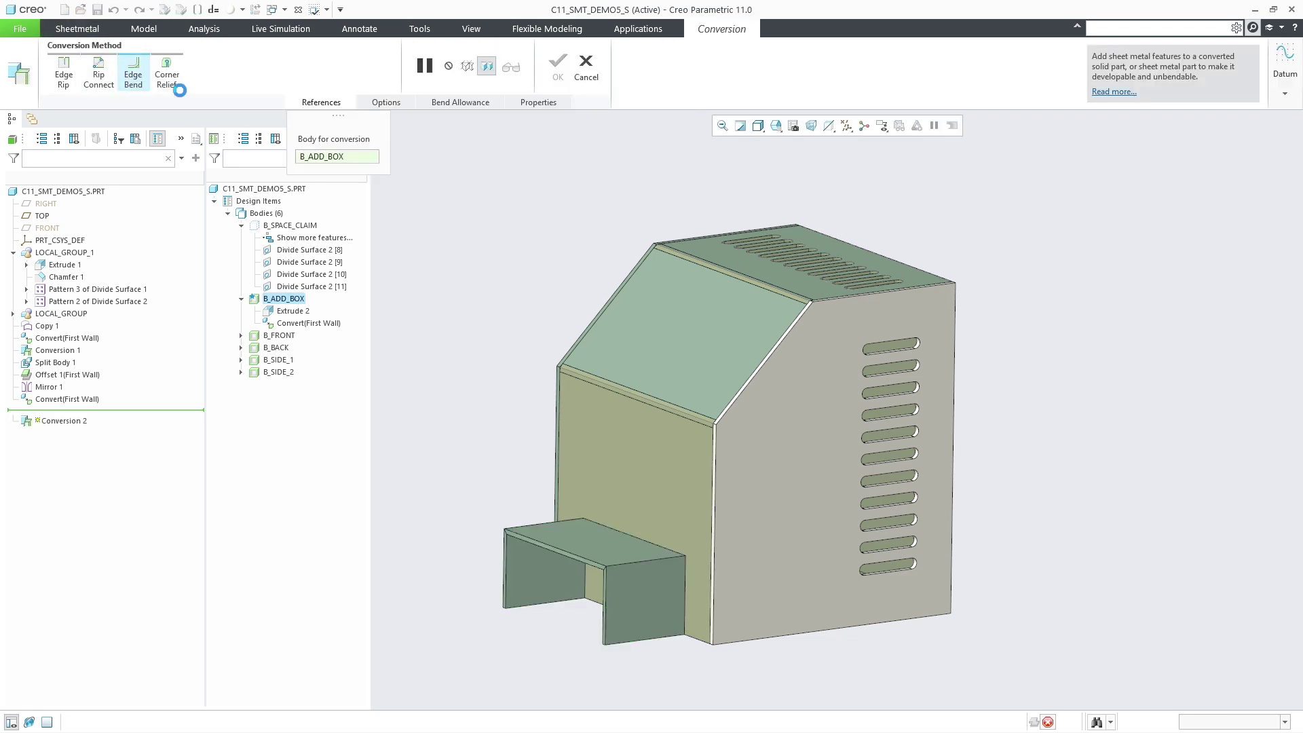
left_click(540, 523)
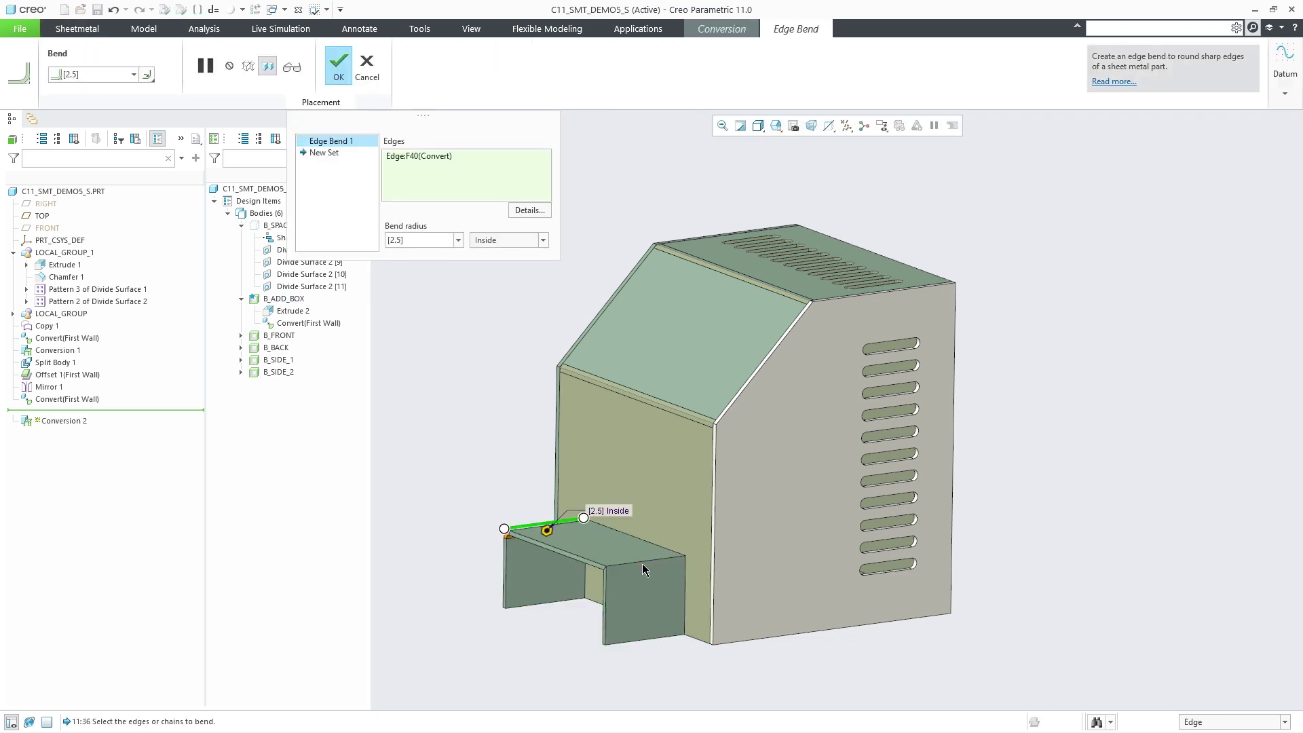
left_click(642, 562, "ctrl")
middle_click(498, 462)
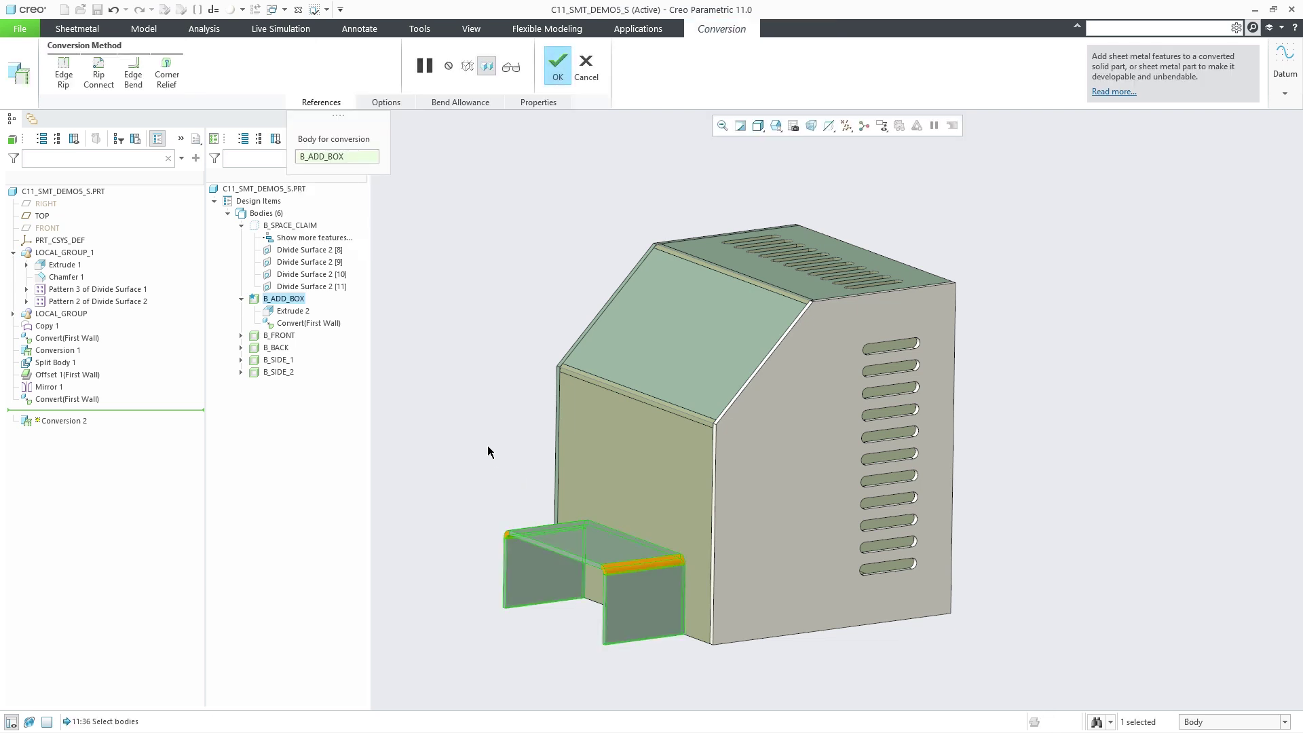
middle_click(487, 446)
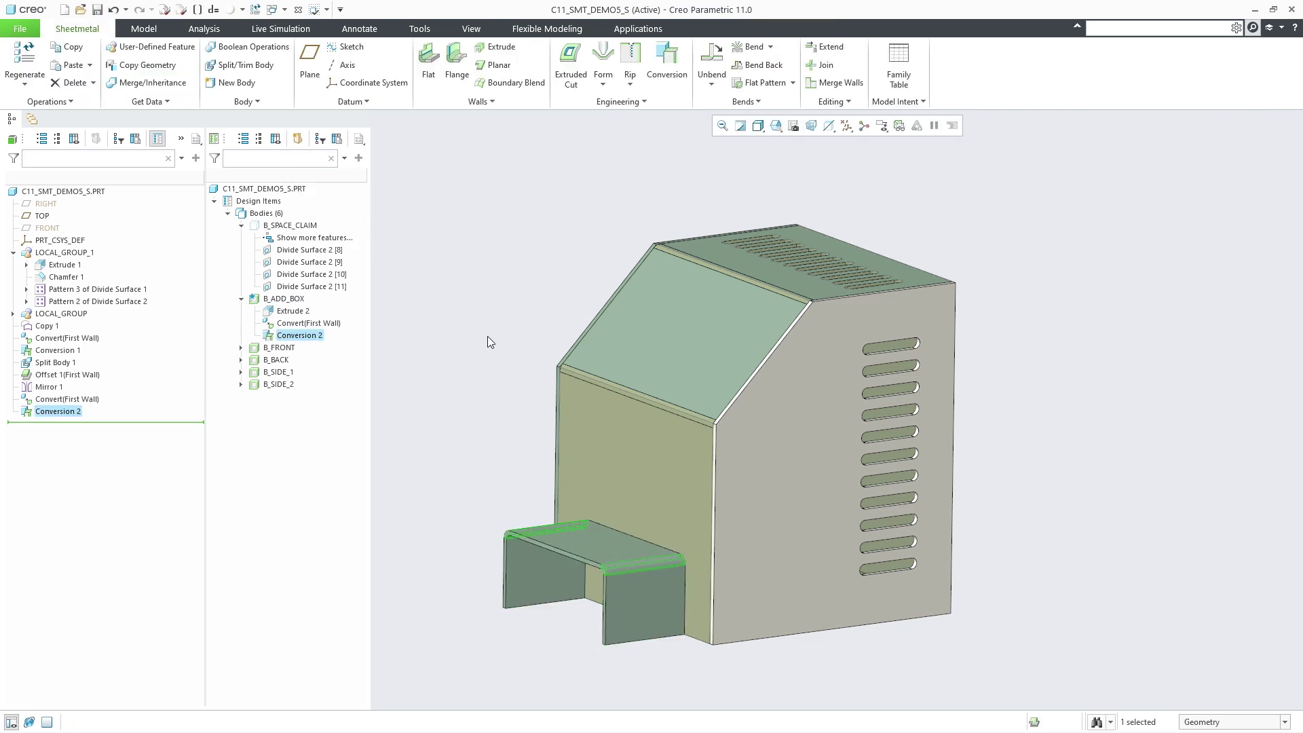
Step: Place rectangular flat walls at 90 degrees on the lower edges of both B_ADD_BOX side walls
left_click(428, 68)
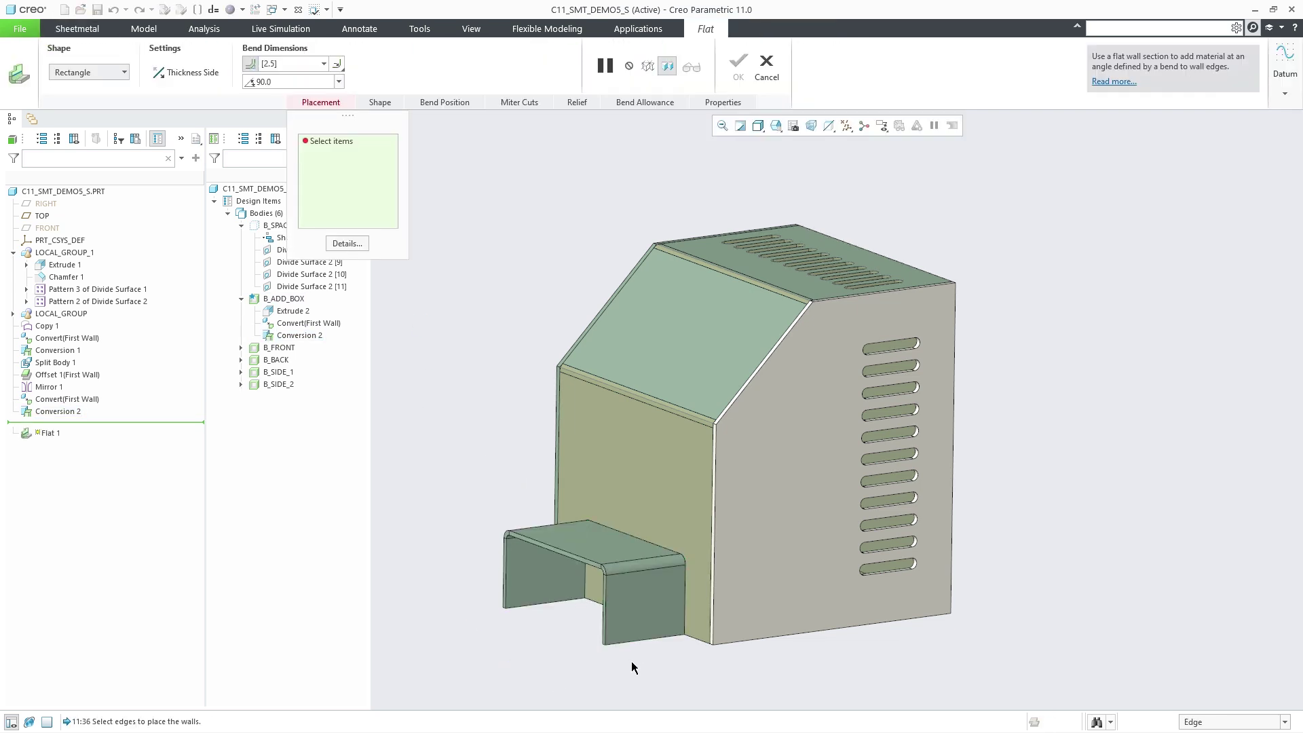
left_click(536, 605)
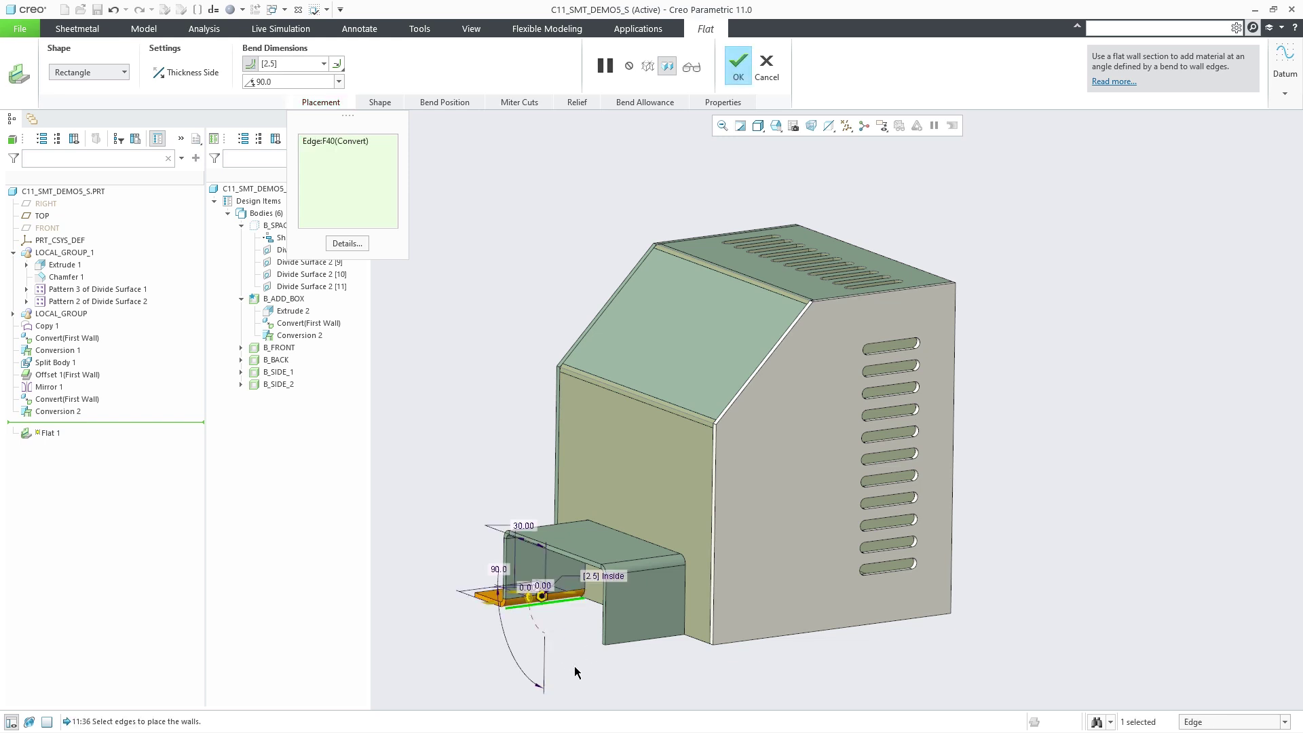
left_click(617, 639, "ctrl")
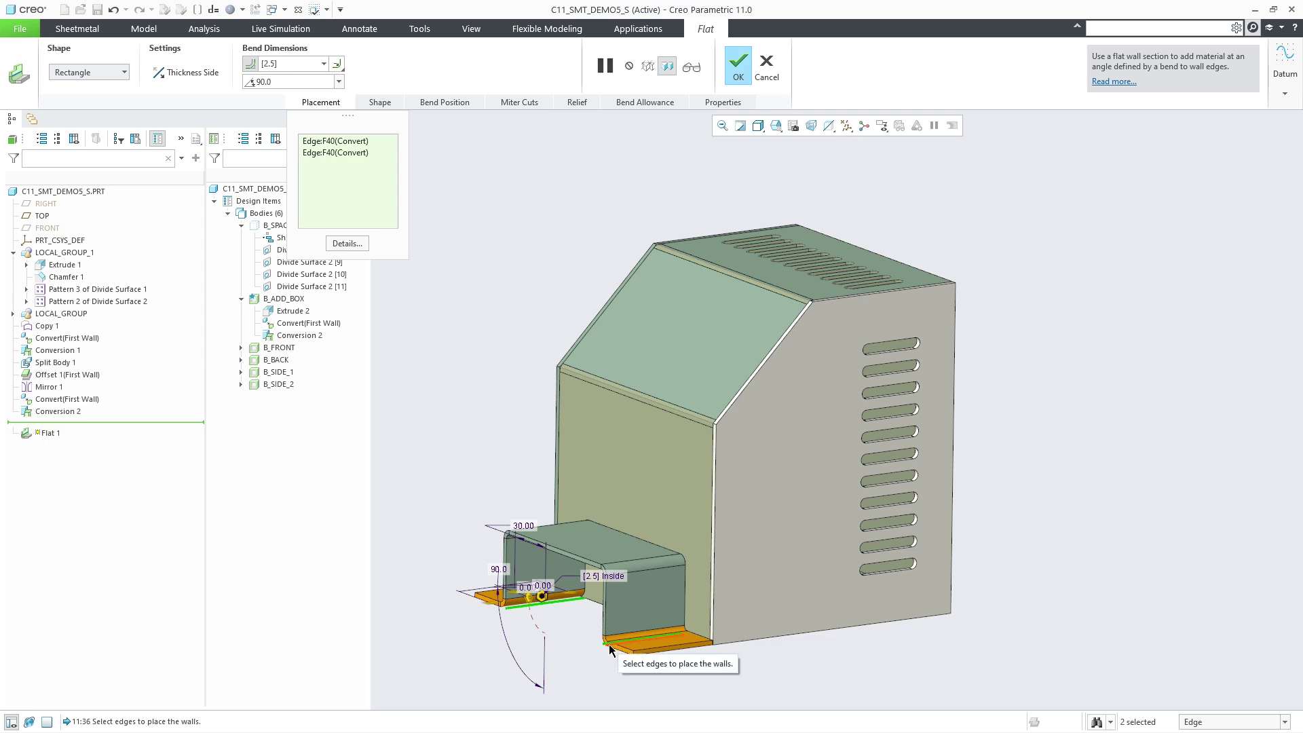